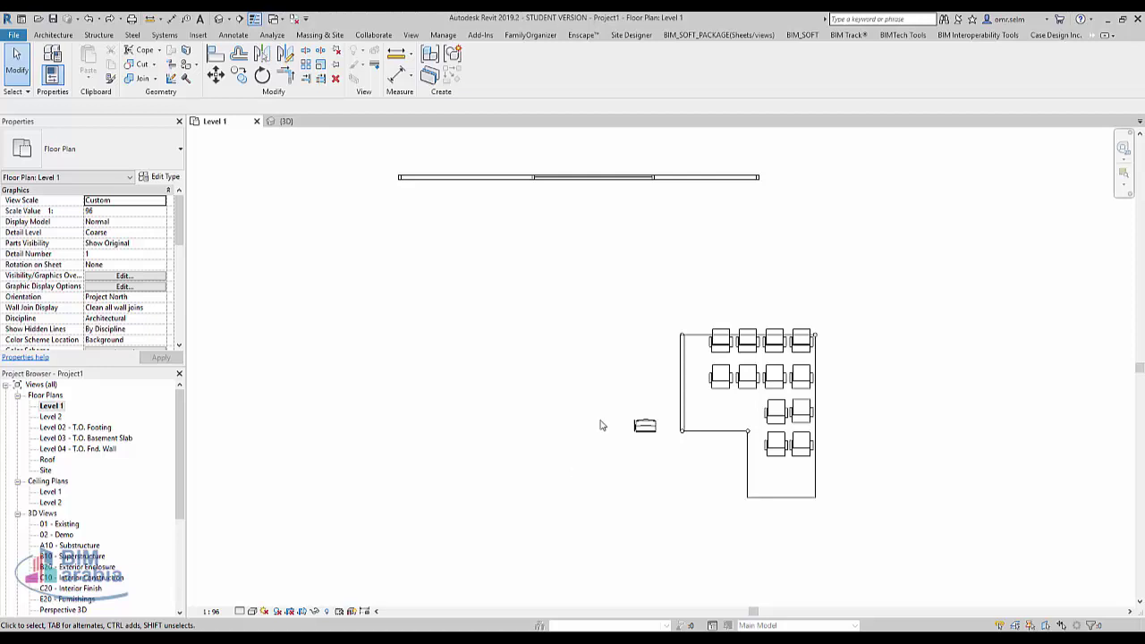
- Delete the walled seating layout, keeping only the curtain wall and one theater chair
click(748, 465)
key(Delete)
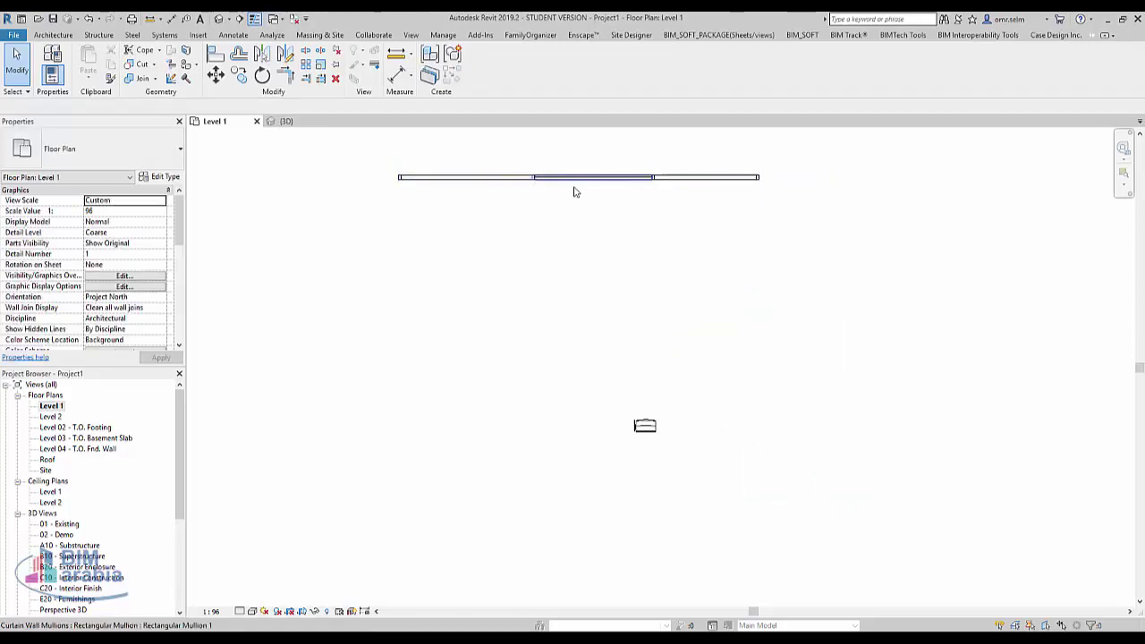
middle_drag(556, 215, 537, 256)
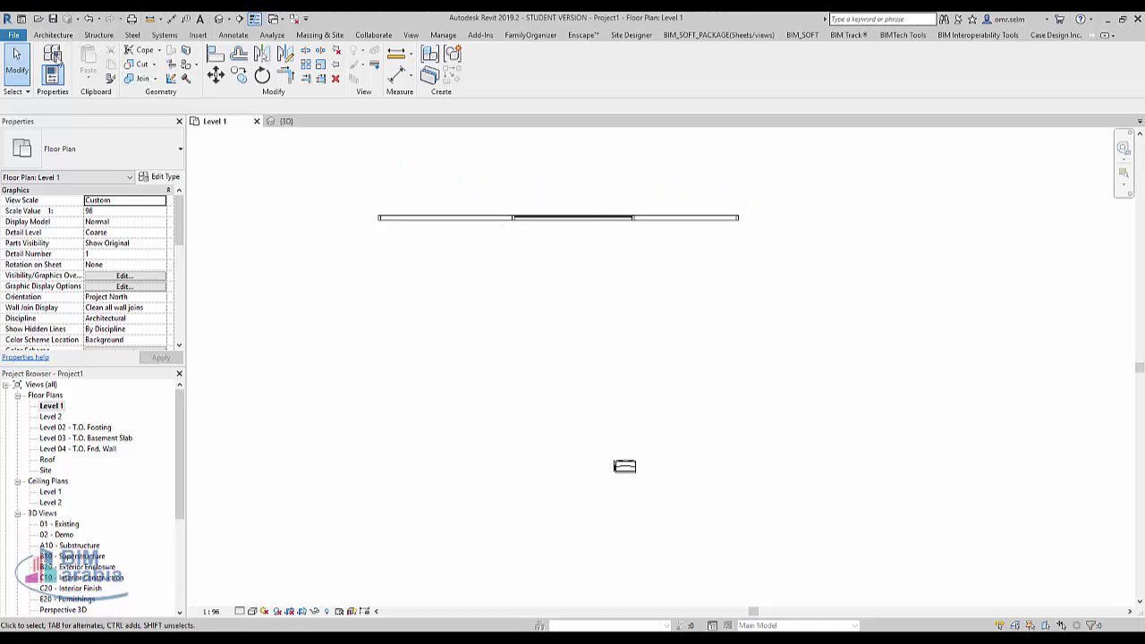
- Draw a reference plane from the curtain wall midpoint diagonally down to the lower right
click(53, 35)
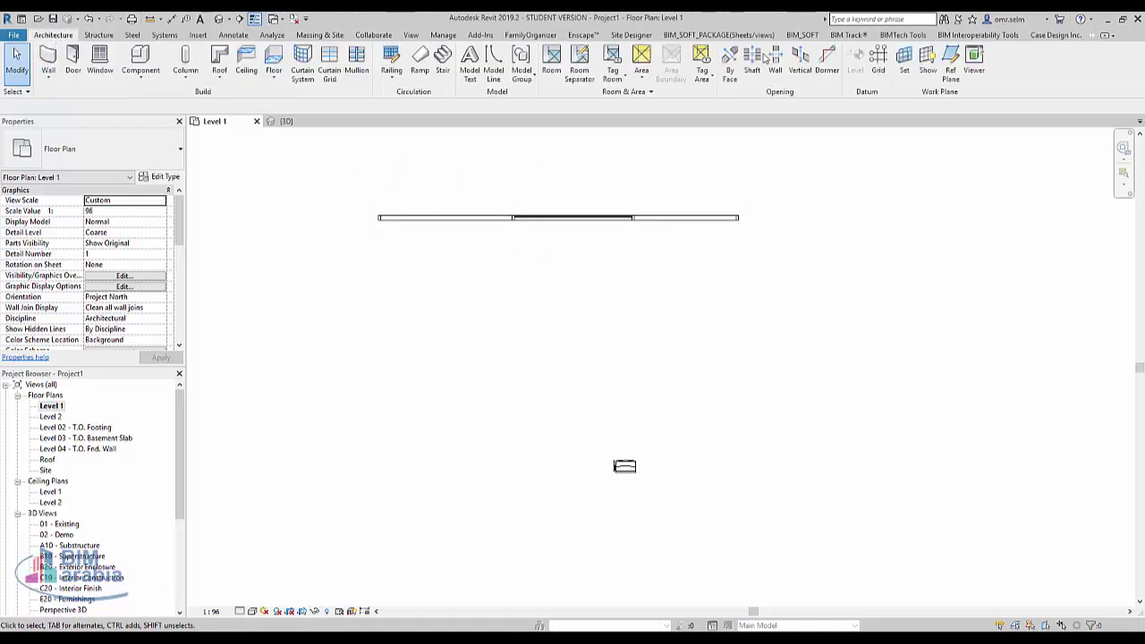
click(952, 72)
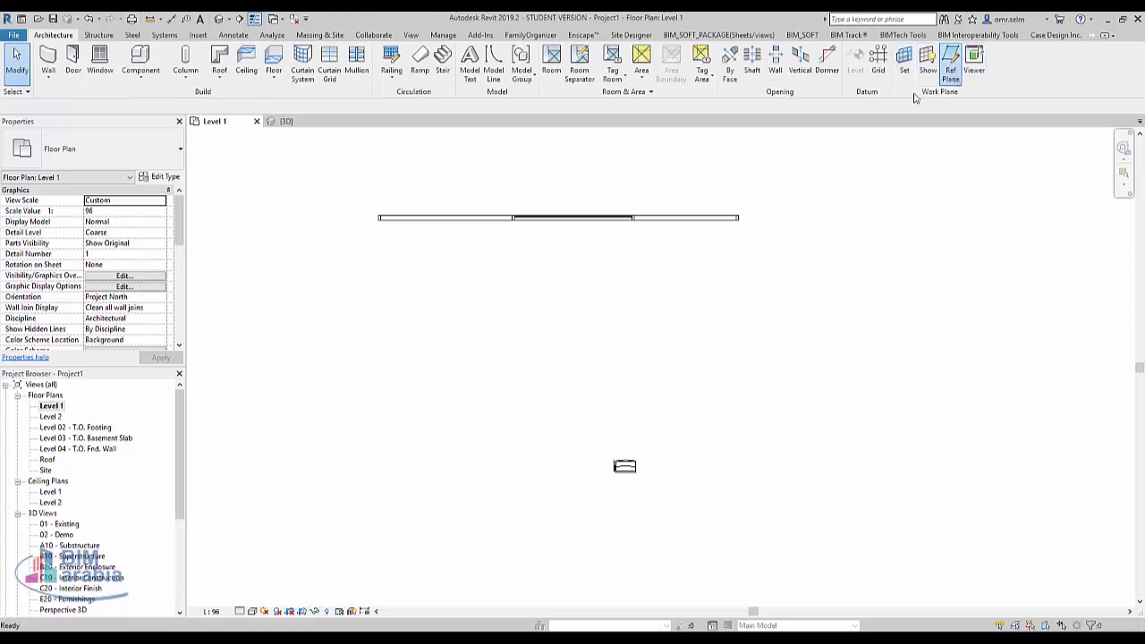
click(575, 222)
scroll(716, 445, up, 2)
scroll(647, 439, down, 3)
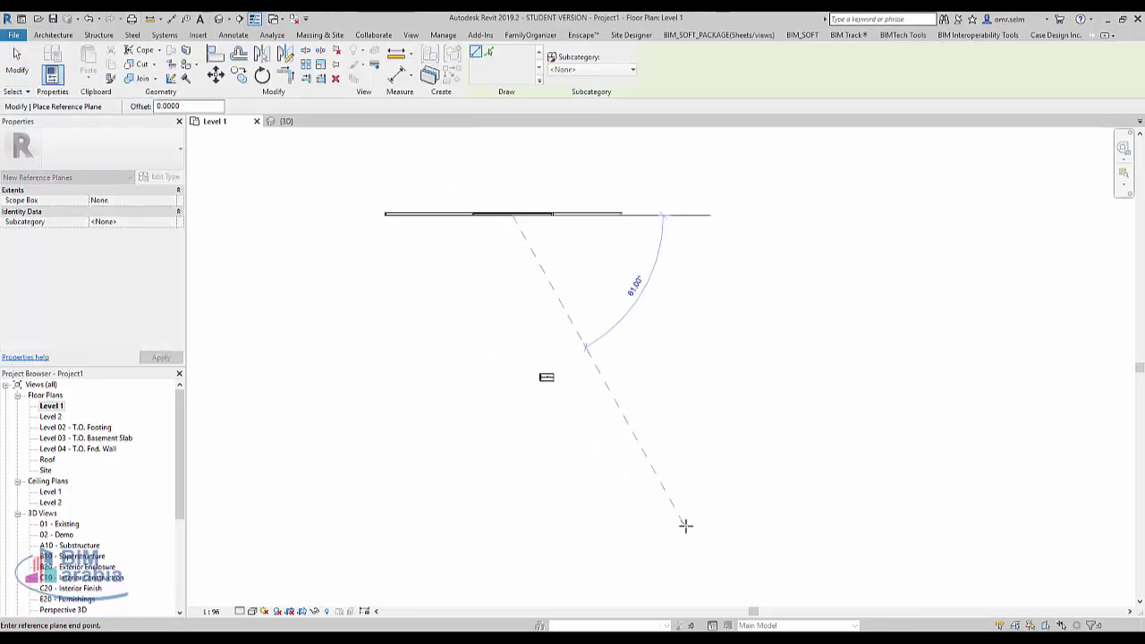
click(713, 555)
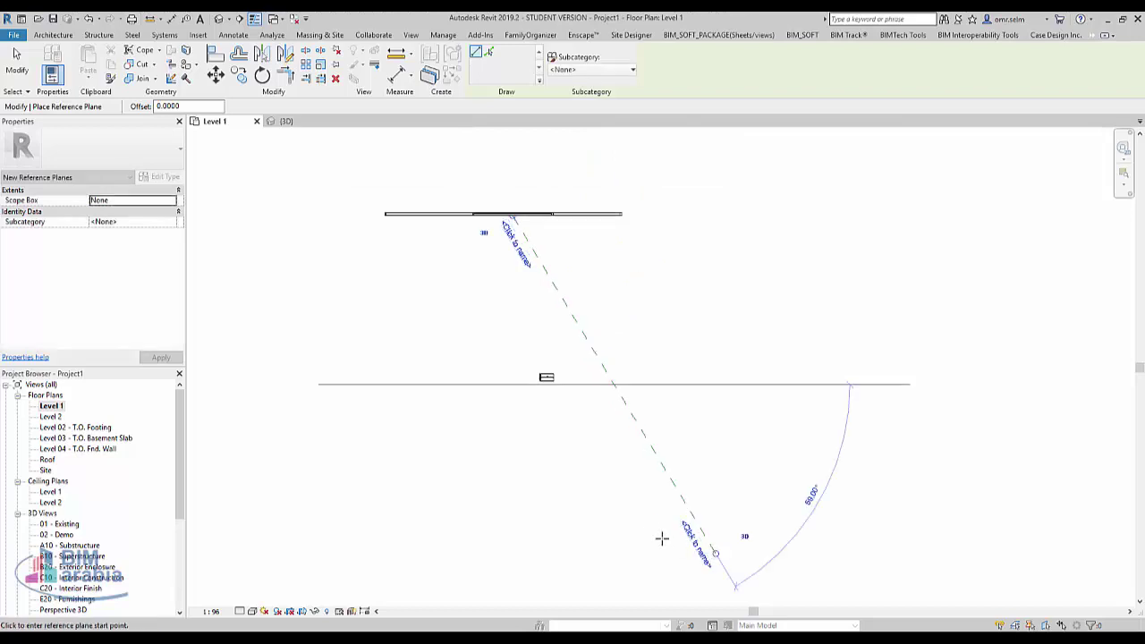
key(Escape)
key(Escape)
middle_drag(528, 307, 647, 323)
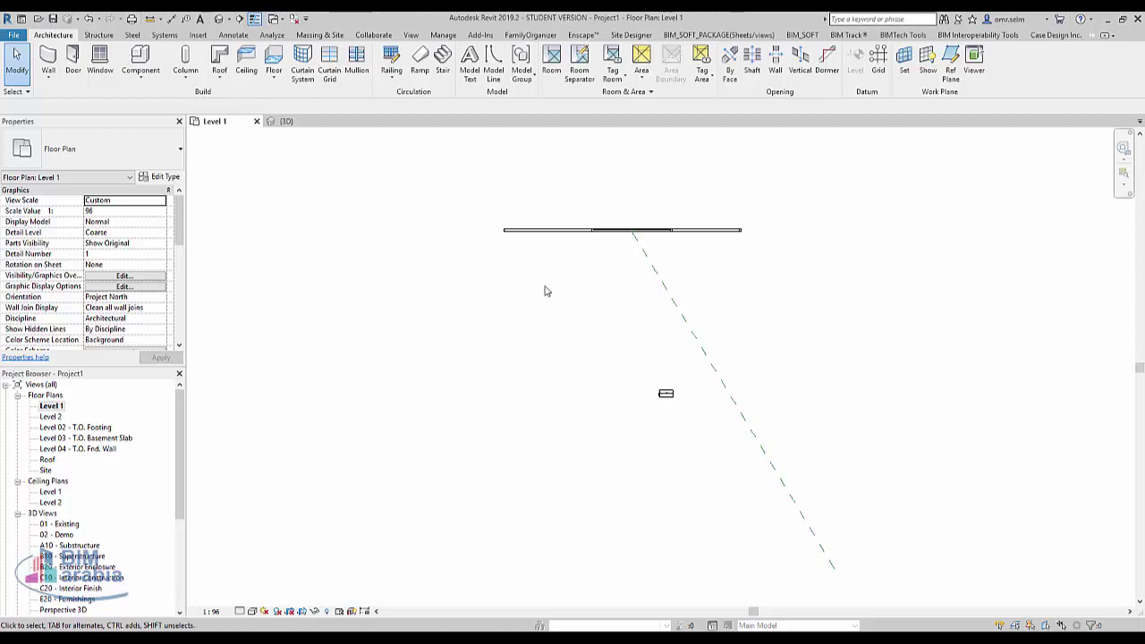
- Move the angled reference plane further to the right using MV
click(717, 367)
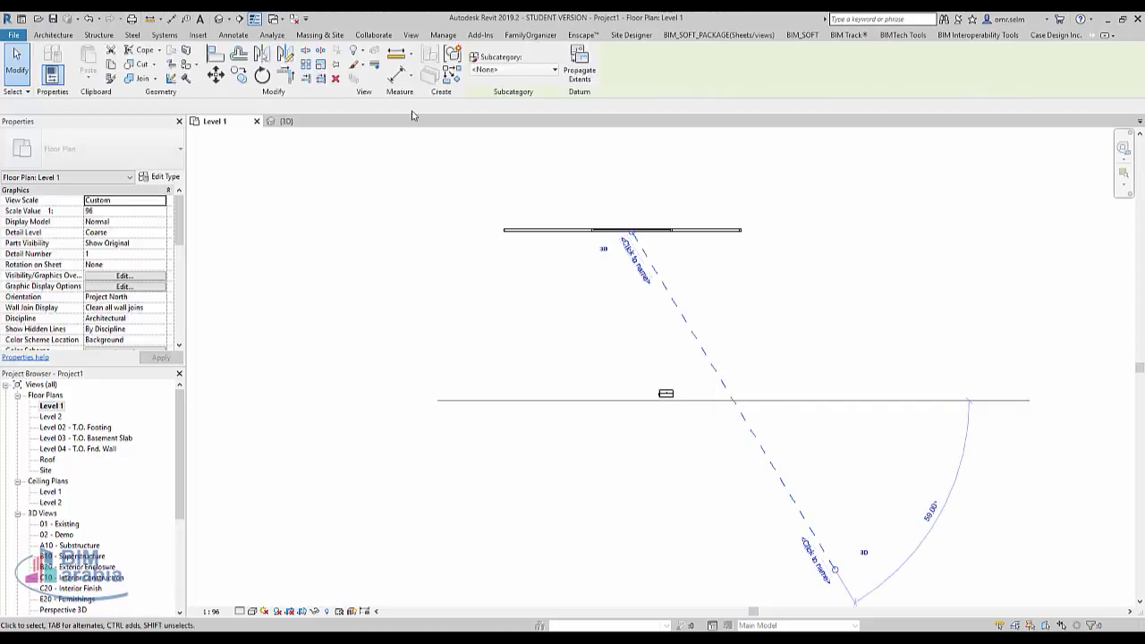
key(m)
key(v)
click(680, 232)
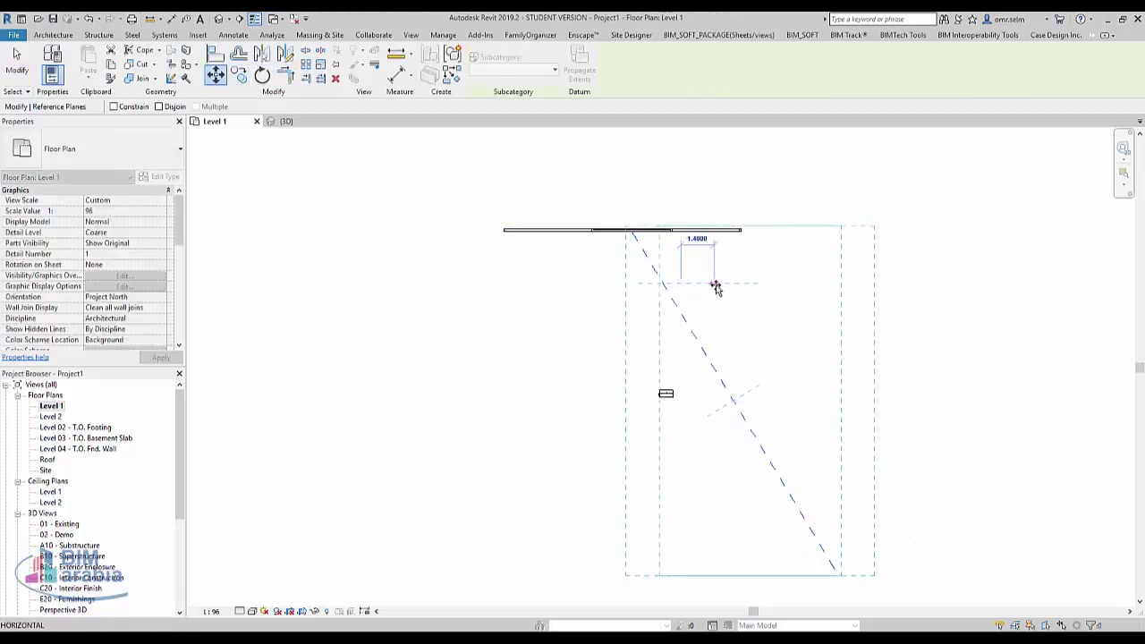
click(717, 286)
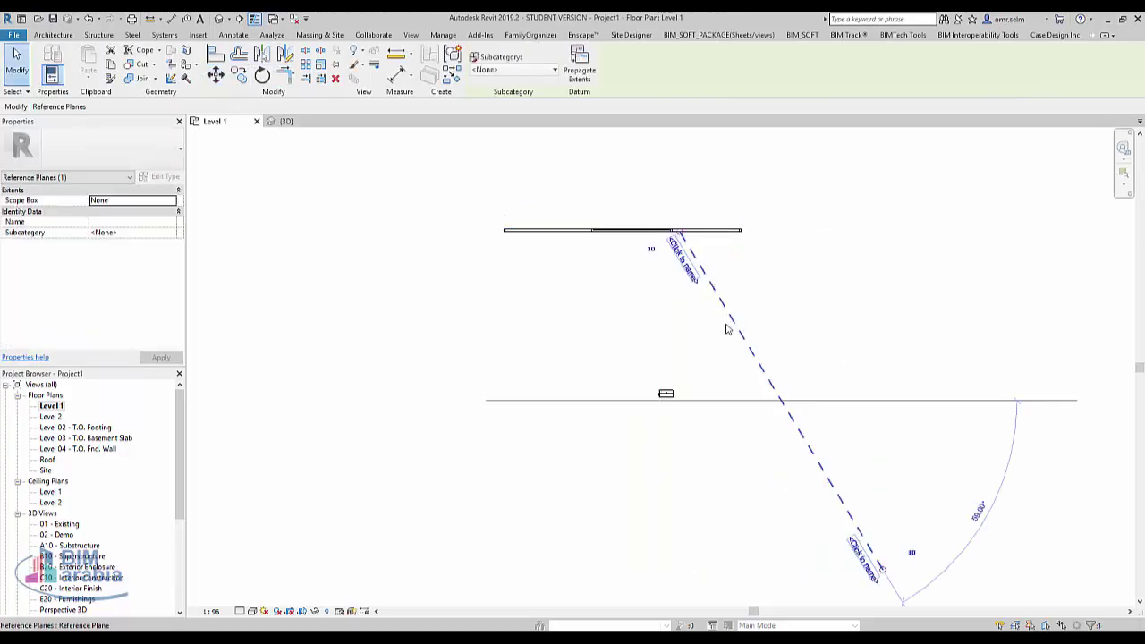
- Mirror a copy of the plane about a vertical axis through the wall midpoint
click(284, 55)
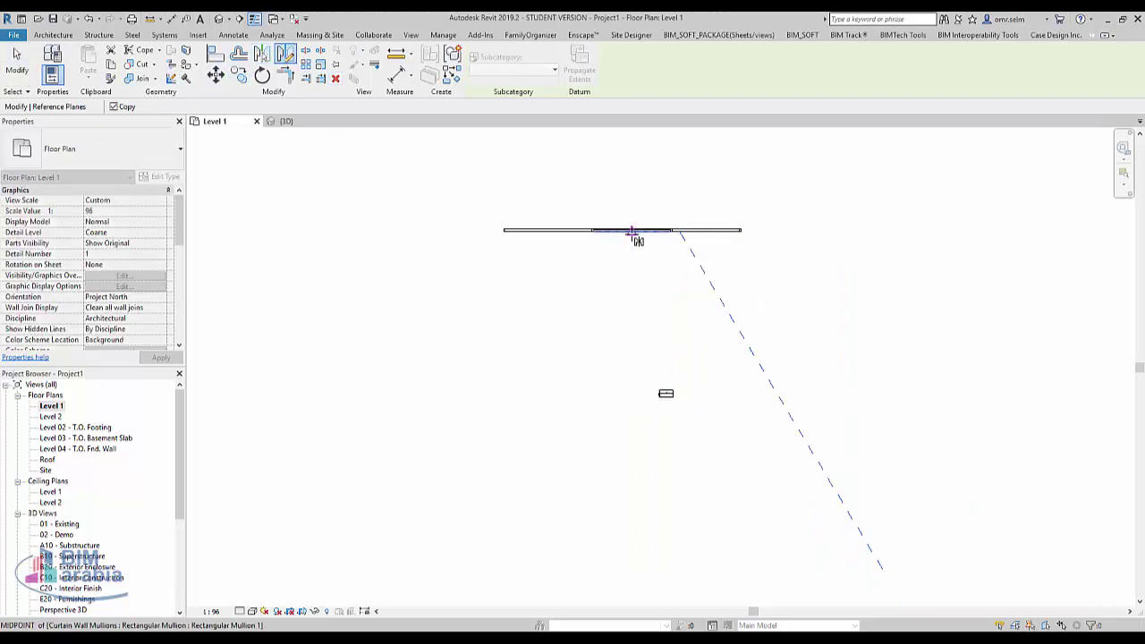
click(631, 232)
click(631, 412)
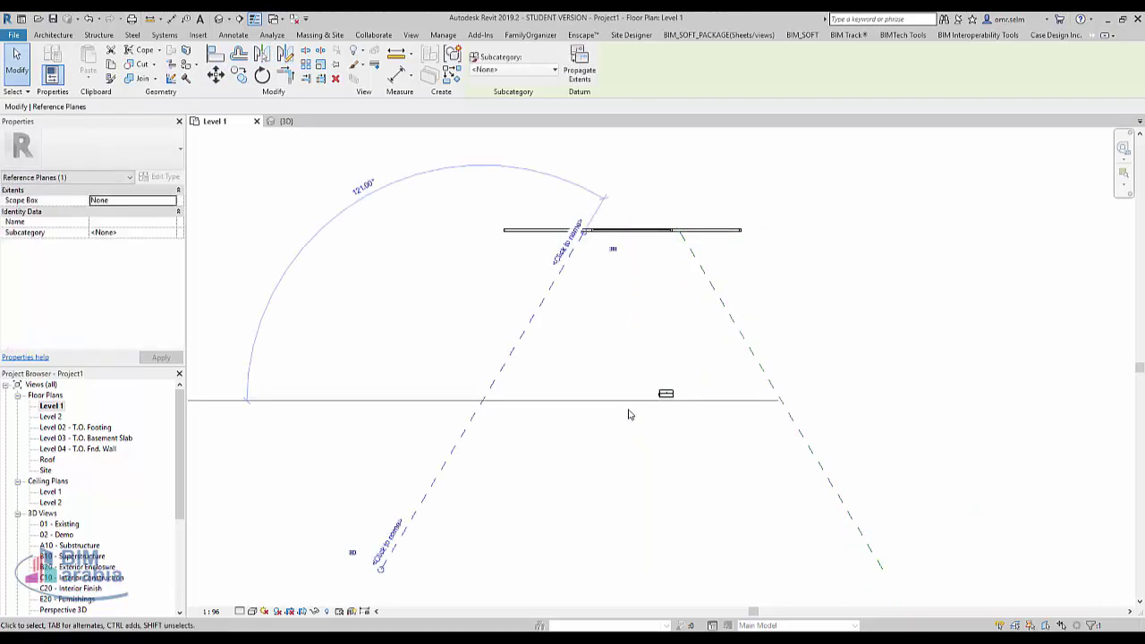
key(Escape)
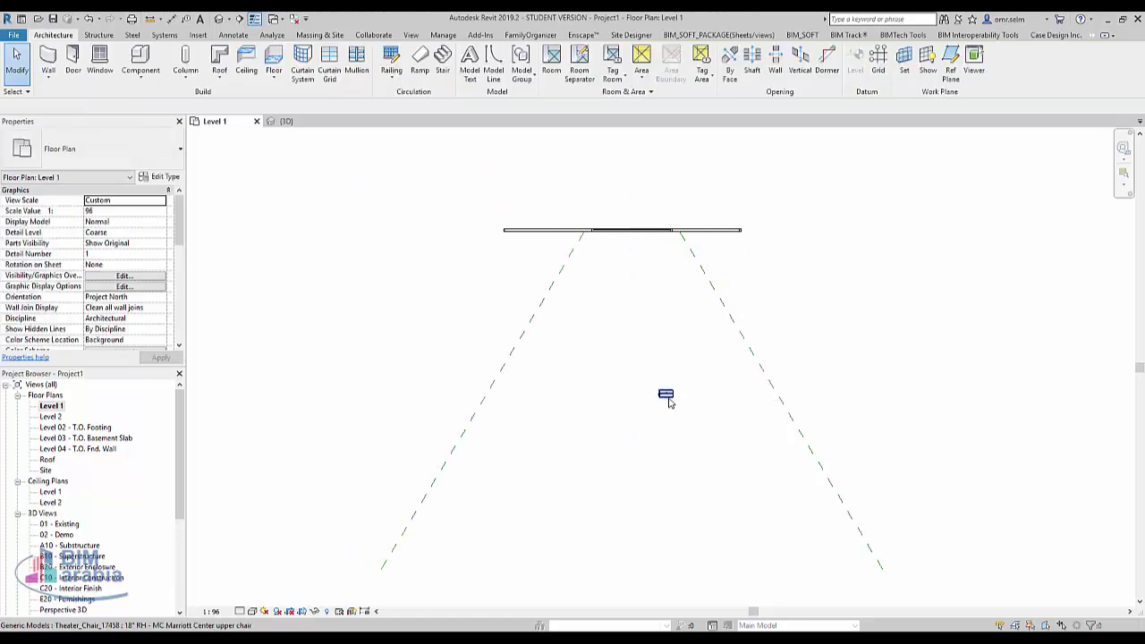
- Select the theater chair and turn it 90 degrees
click(667, 394)
scroll(676, 392, up, 2)
scroll(634, 461, up, 1)
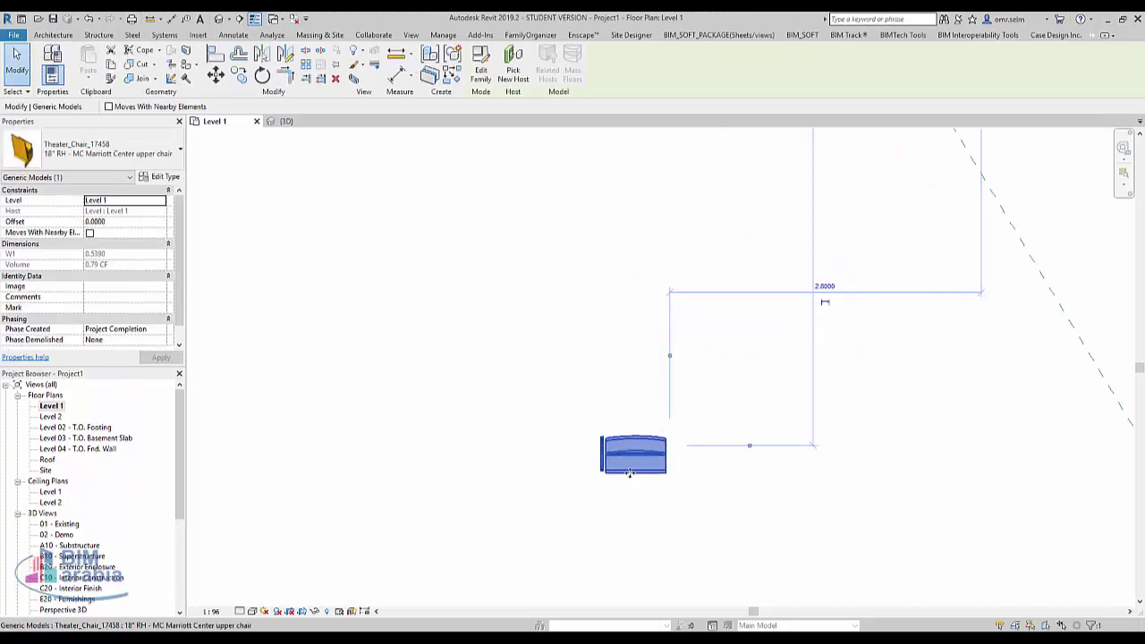
key(space)
key(space)
scroll(540, 472, down, 2)
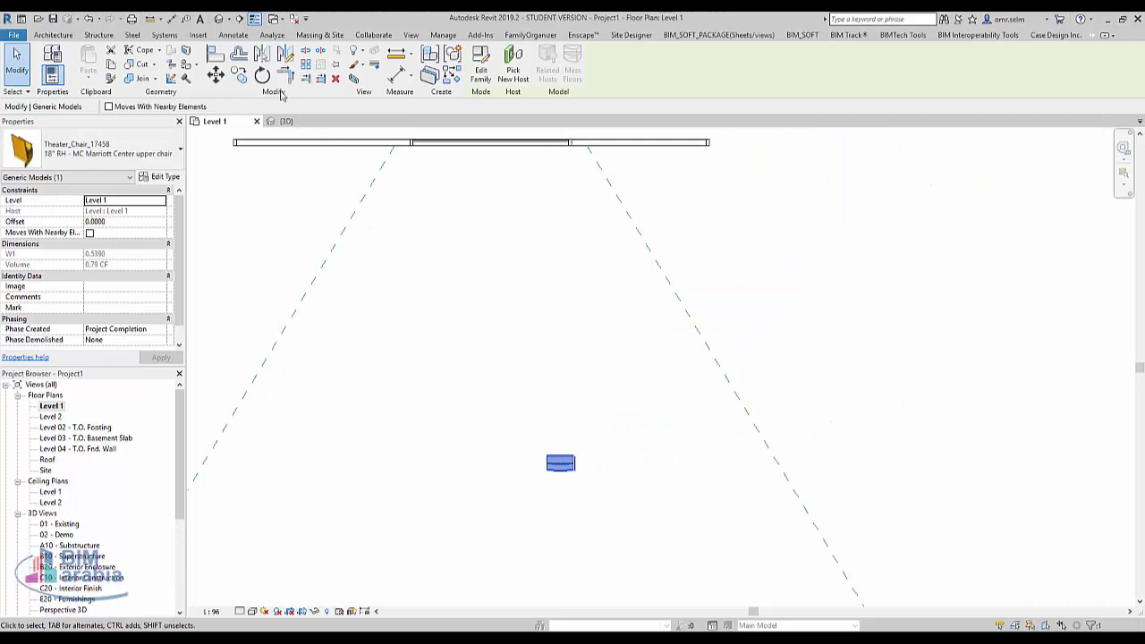
- Move the chair by its top midpoint onto the right reference plane
click(216, 75)
scroll(548, 457, up, 2)
scroll(550, 458, up, 2)
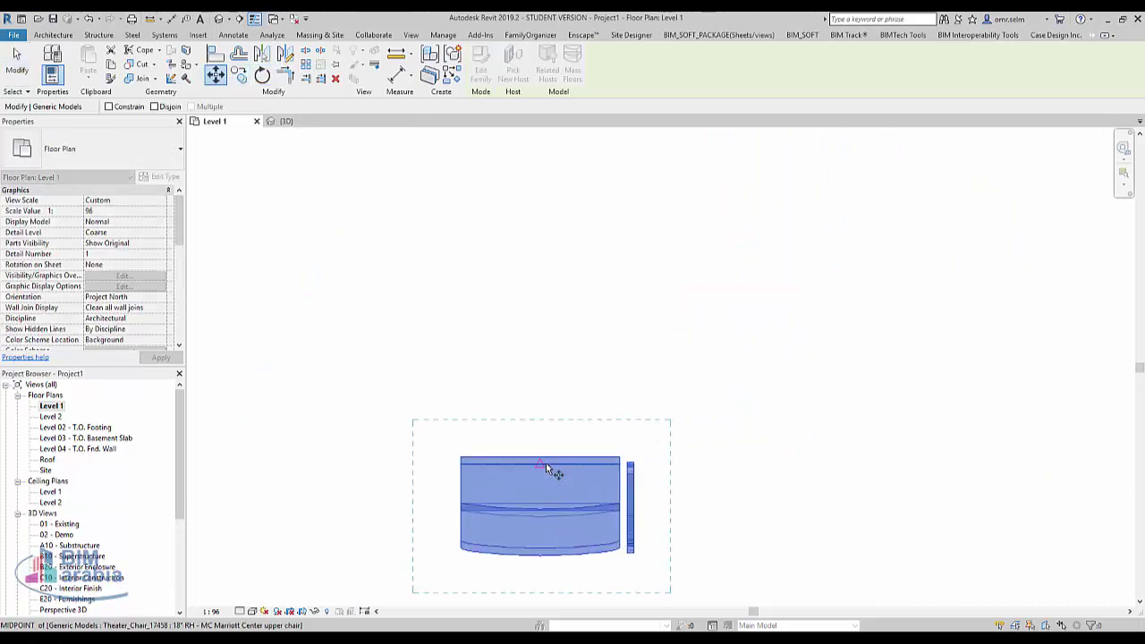
click(548, 464)
scroll(654, 435, down, 3)
scroll(657, 263, up, 4)
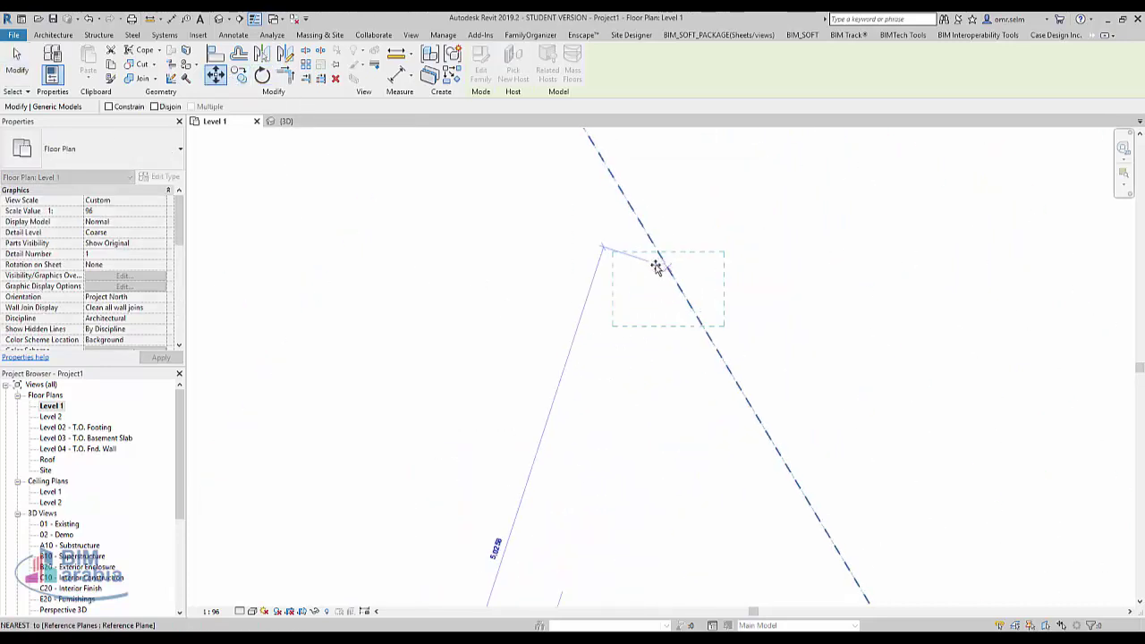
click(654, 253)
scroll(652, 250, up, 3)
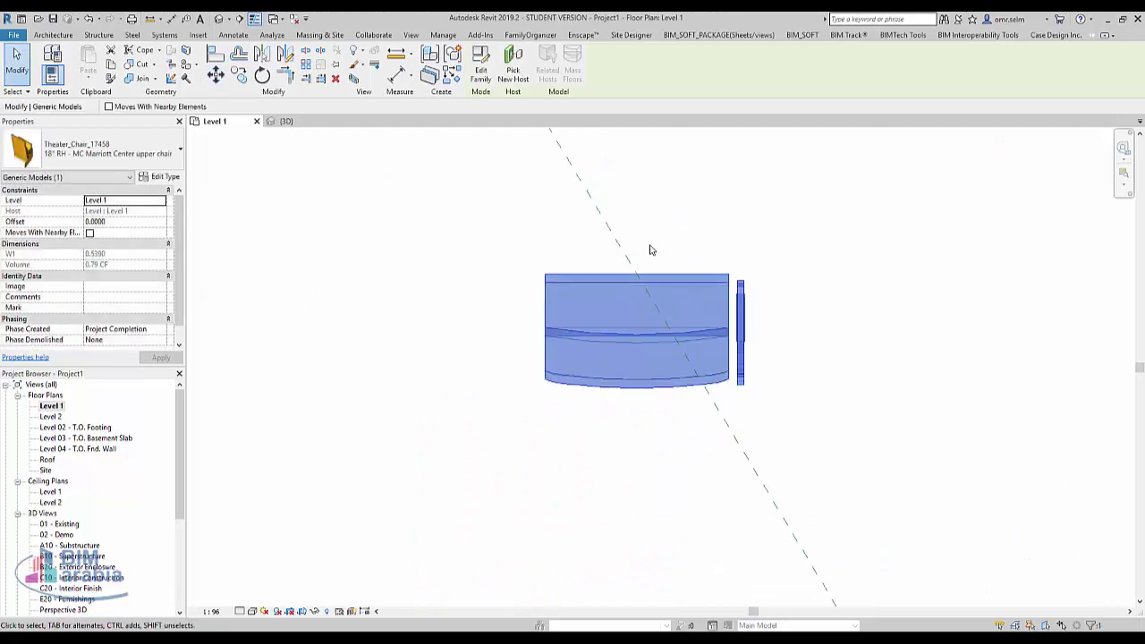
- Rotate the chair about its top midpoint to align with the diagonal plane
click(261, 75)
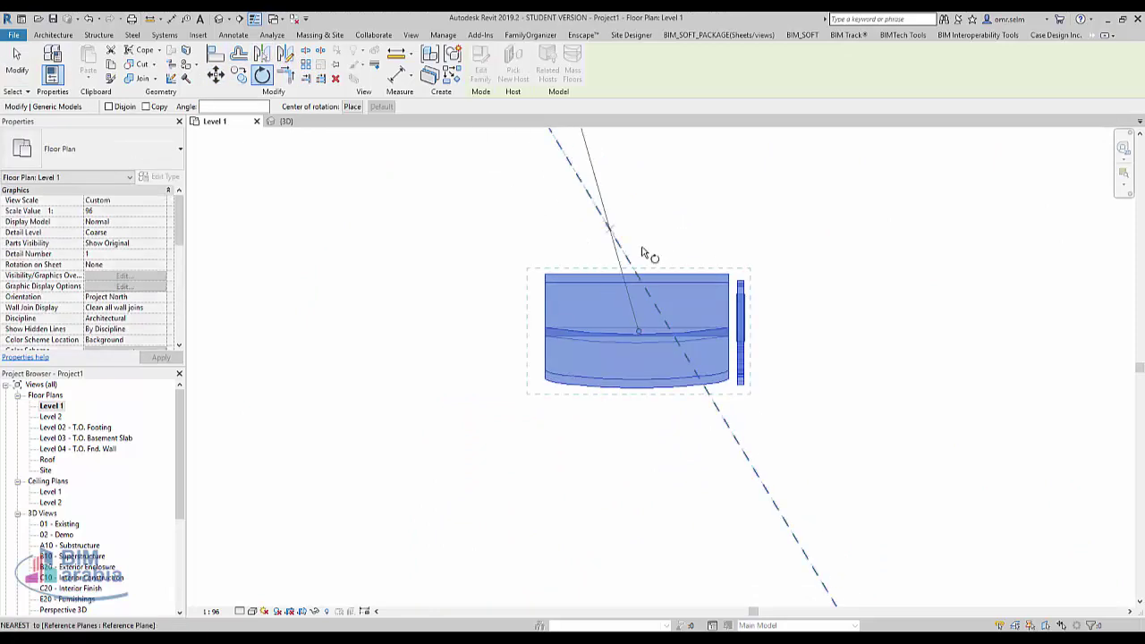
drag(651, 326, 638, 272)
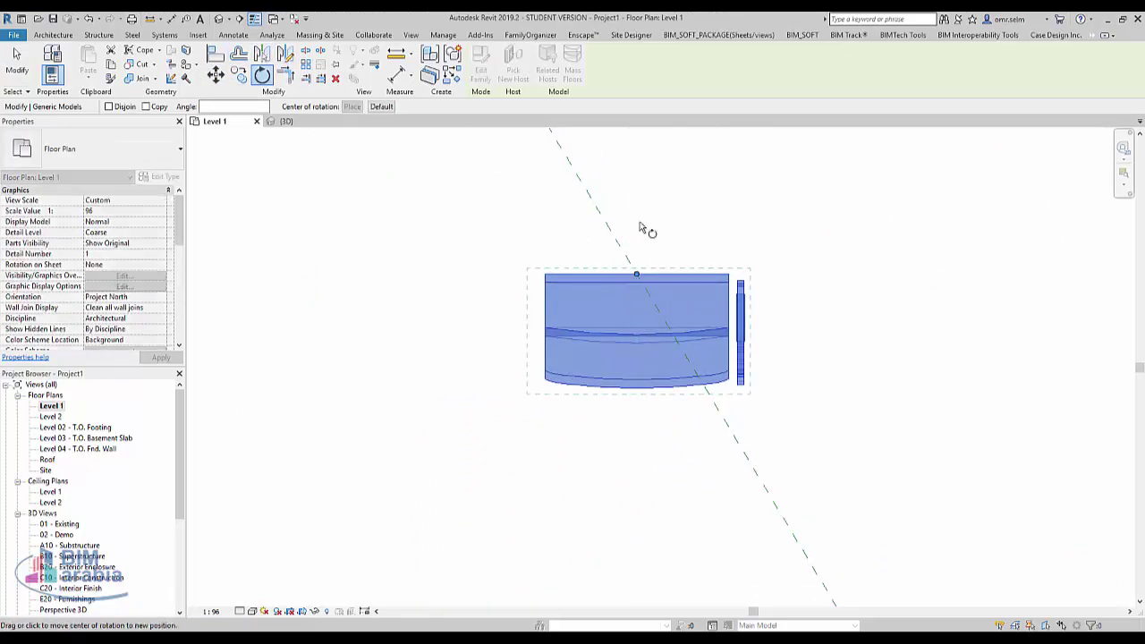
click(638, 175)
click(571, 163)
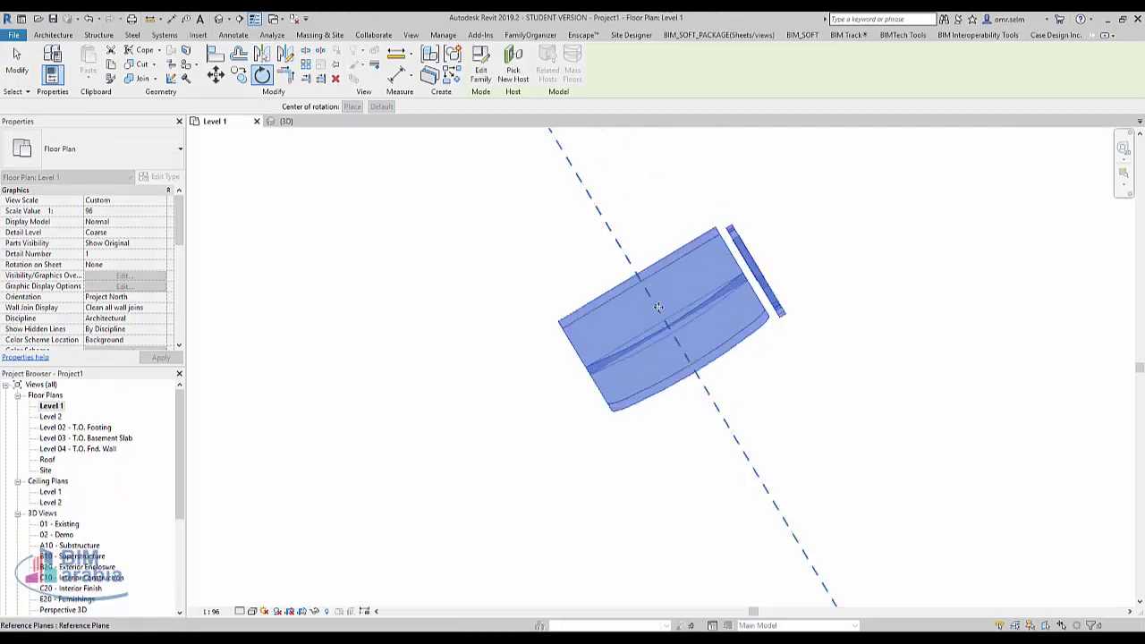
scroll(627, 376, down, 3)
scroll(555, 319, down, 2)
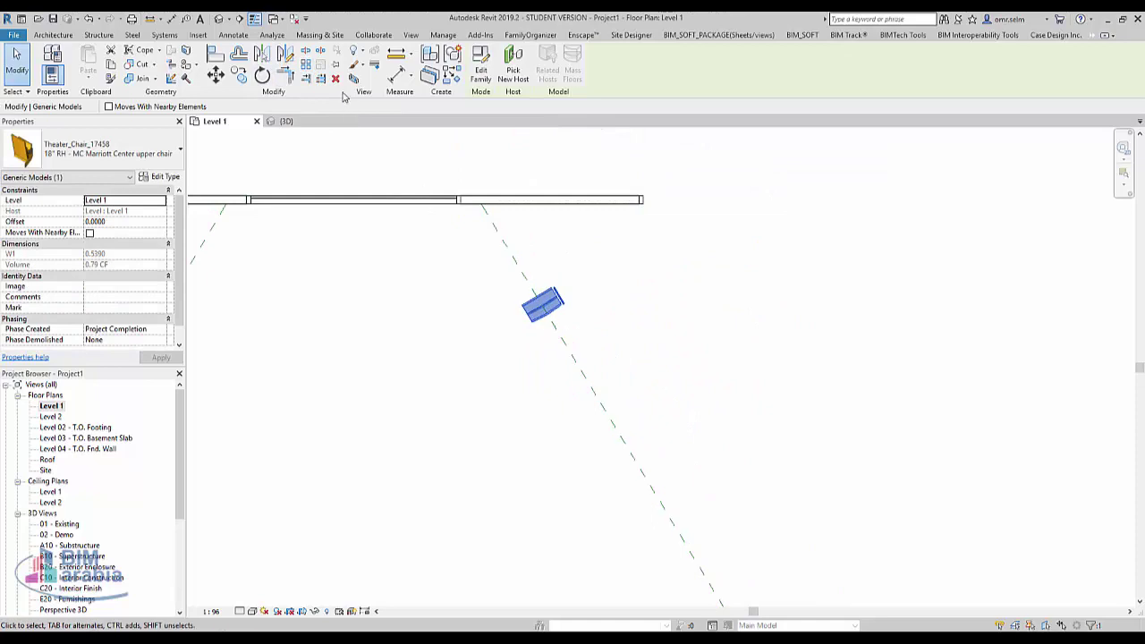
- Array ten chairs along the right angled reference plane
click(306, 64)
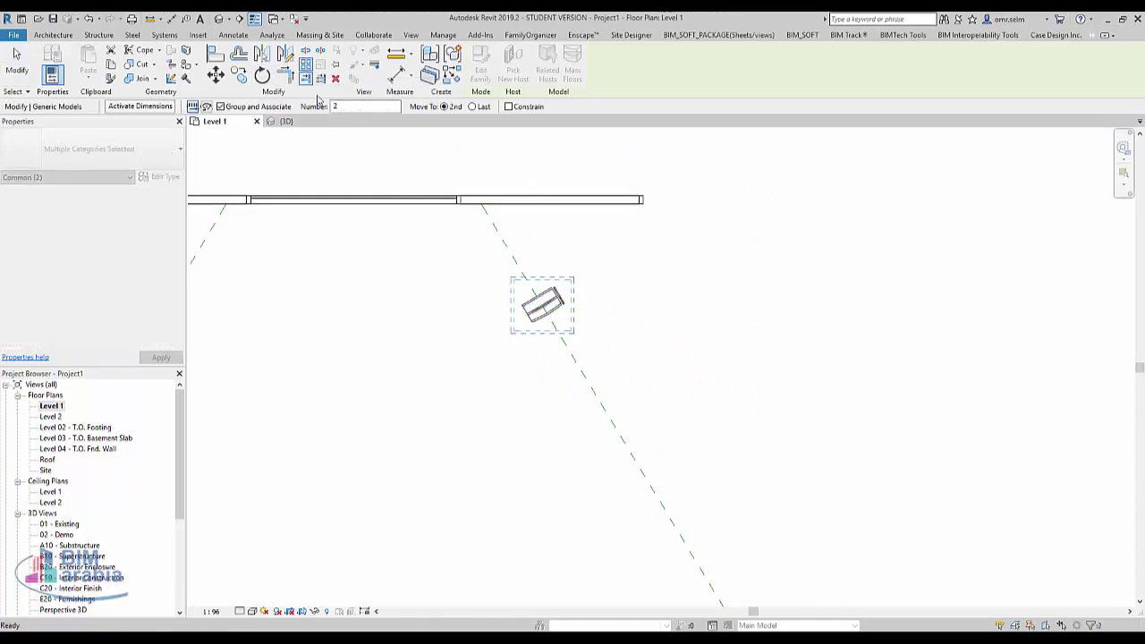
text(7)
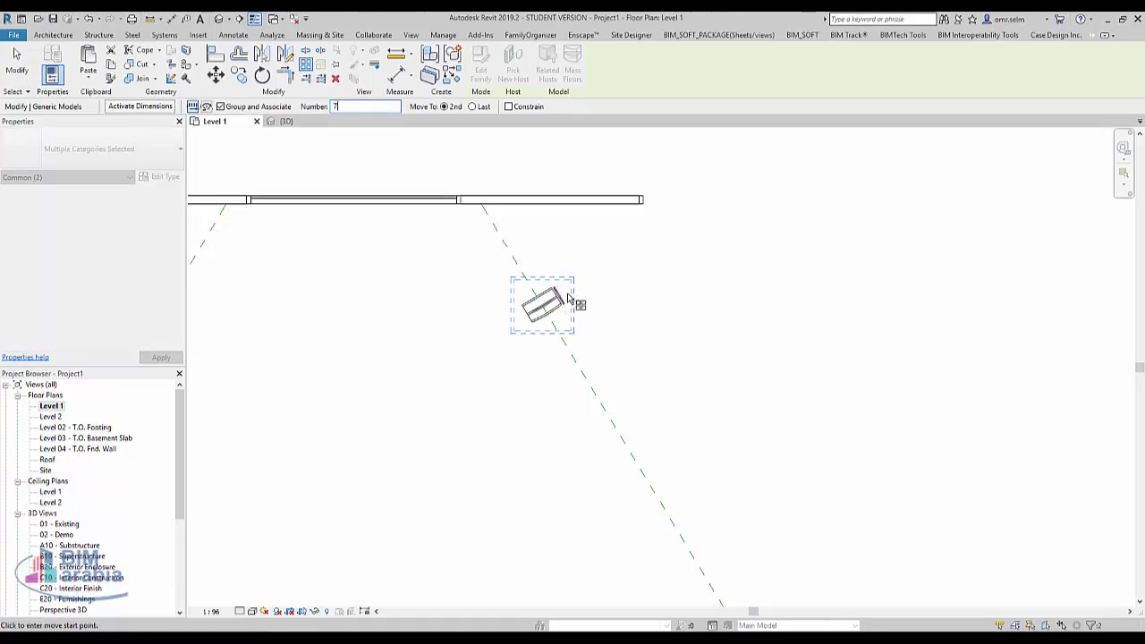
click(562, 294)
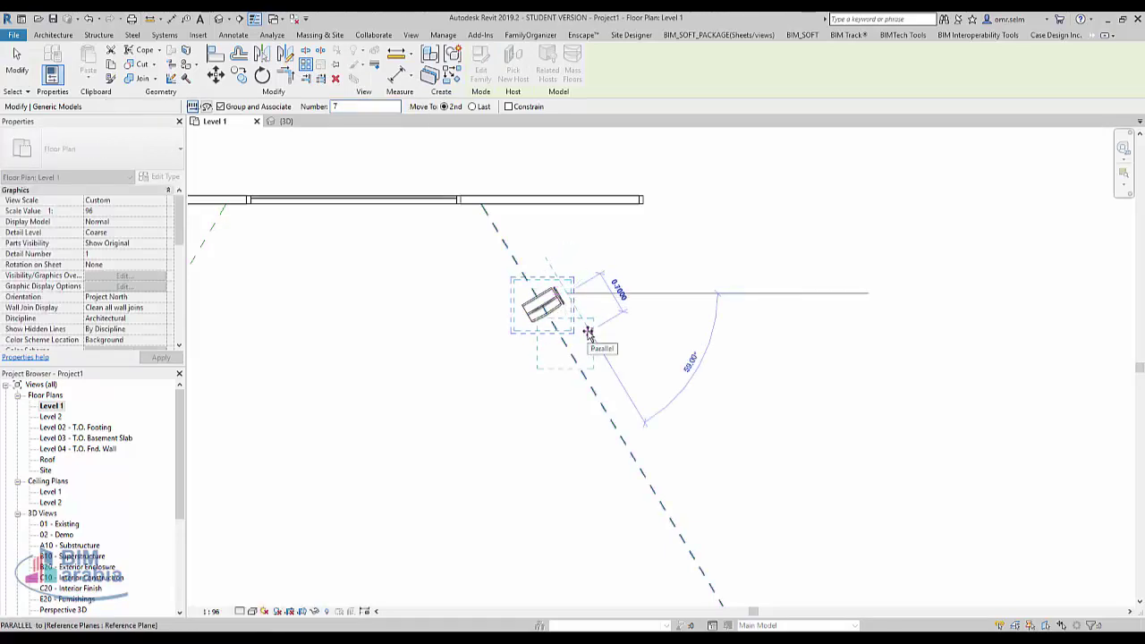
scroll(587, 333, up, 2)
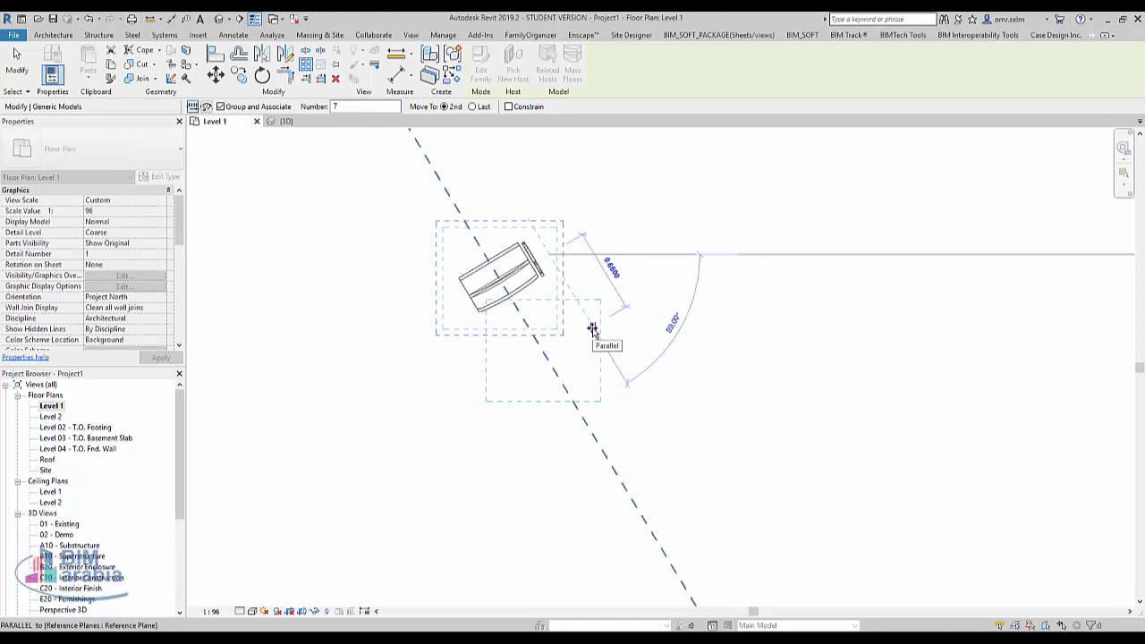
click(593, 331)
scroll(589, 324, down, 2)
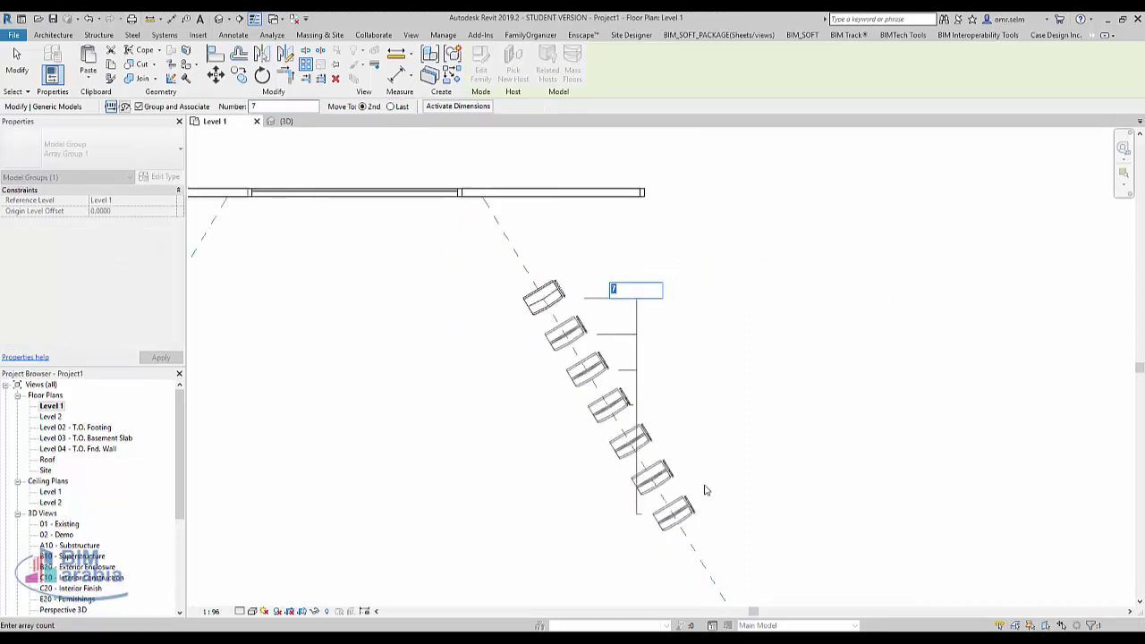
key(Return)
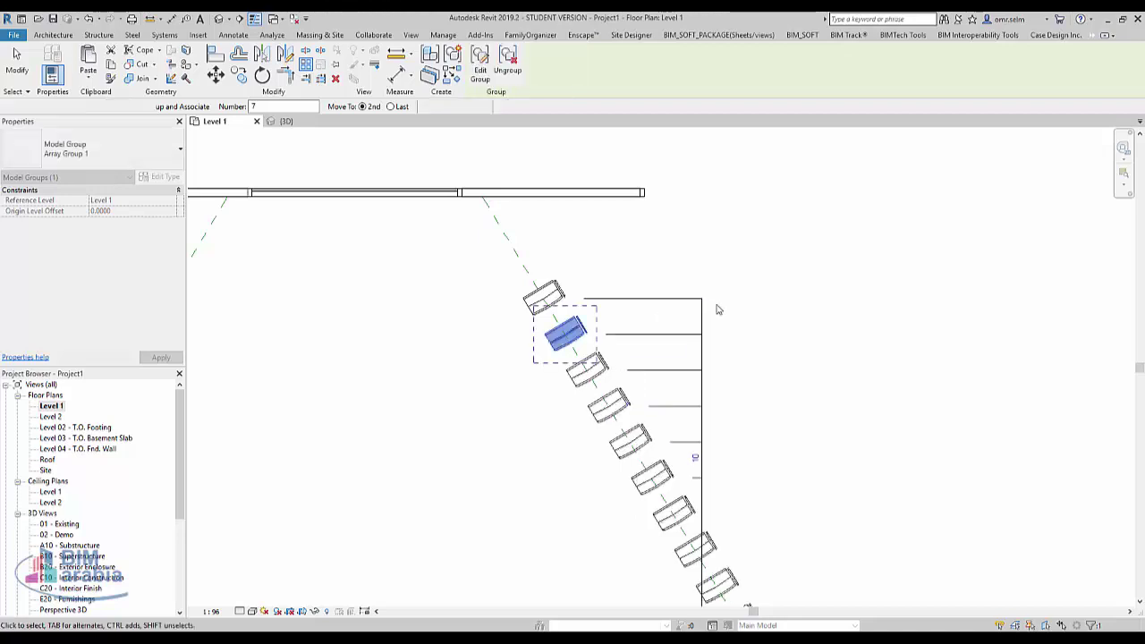
key(Escape)
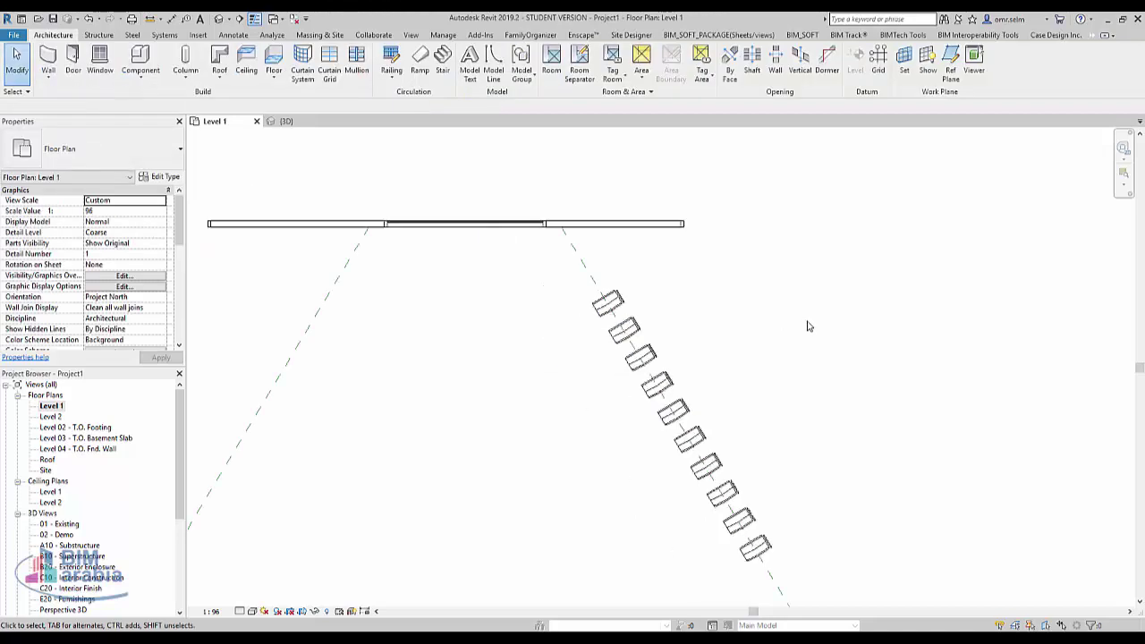
middle_drag(606, 351, 705, 340)
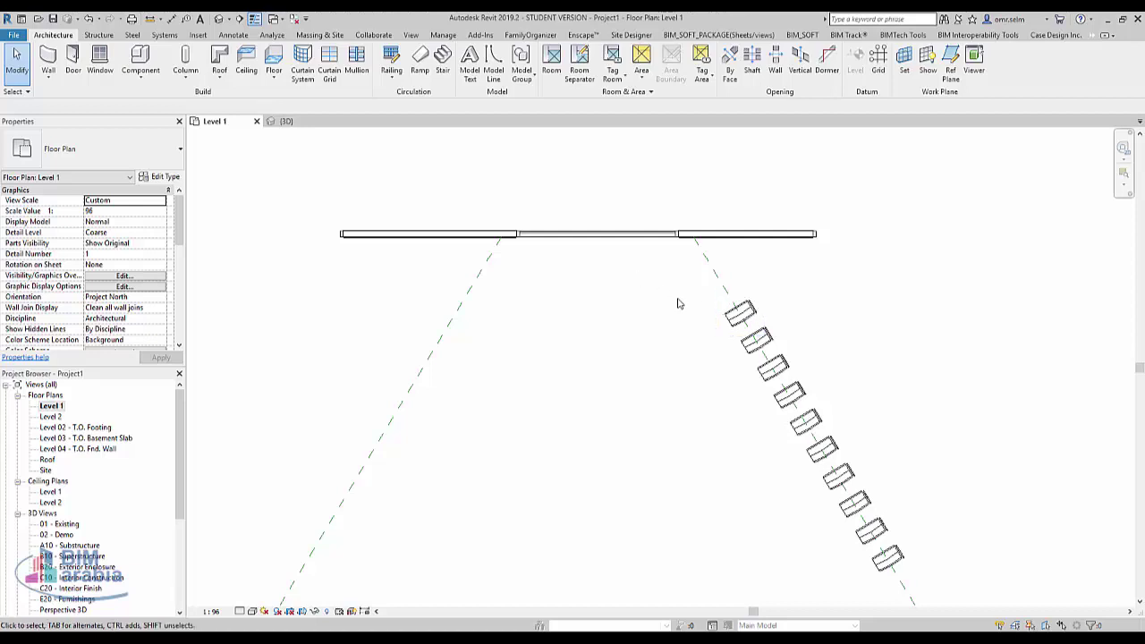
- Window-select the arrayed chairs and mirror a copy onto the left plane
drag(637, 270, 976, 605)
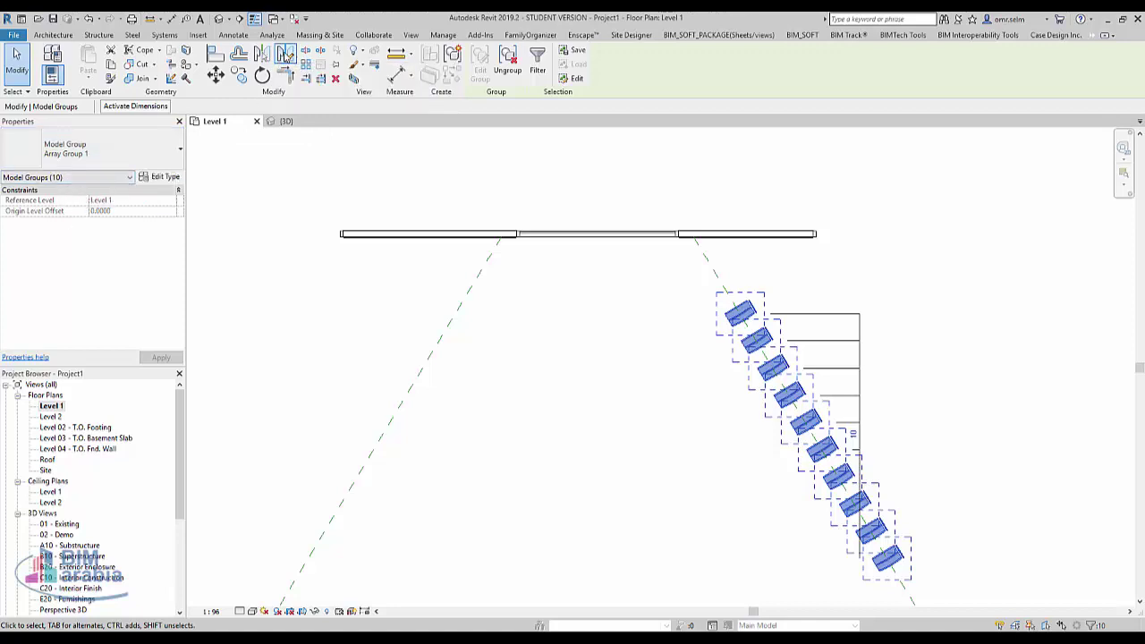
click(285, 54)
click(598, 237)
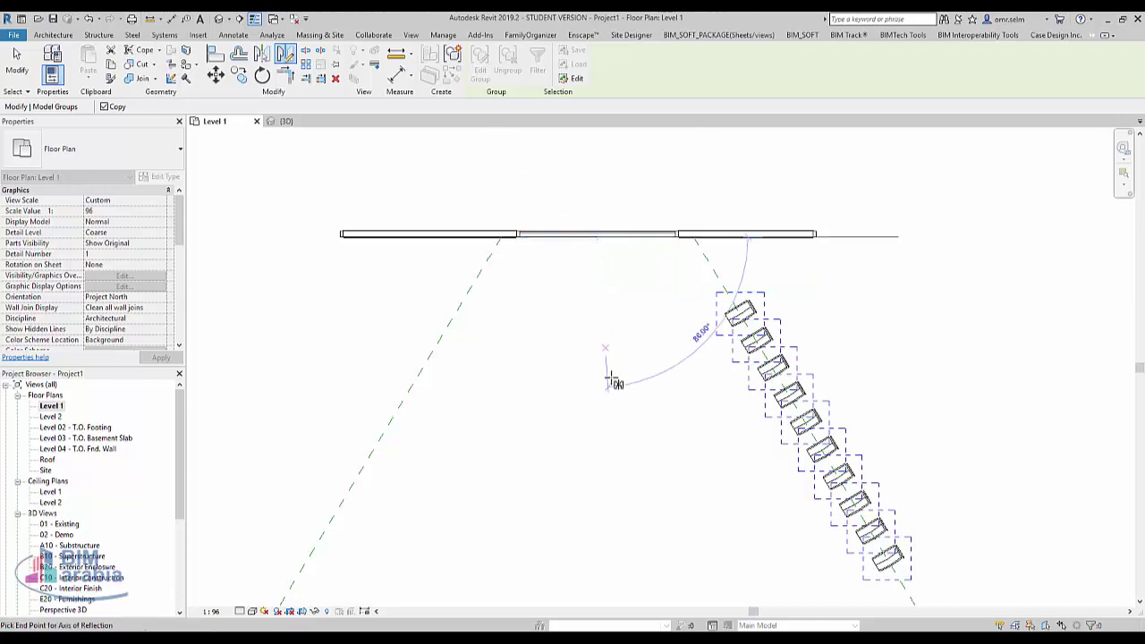
click(596, 473)
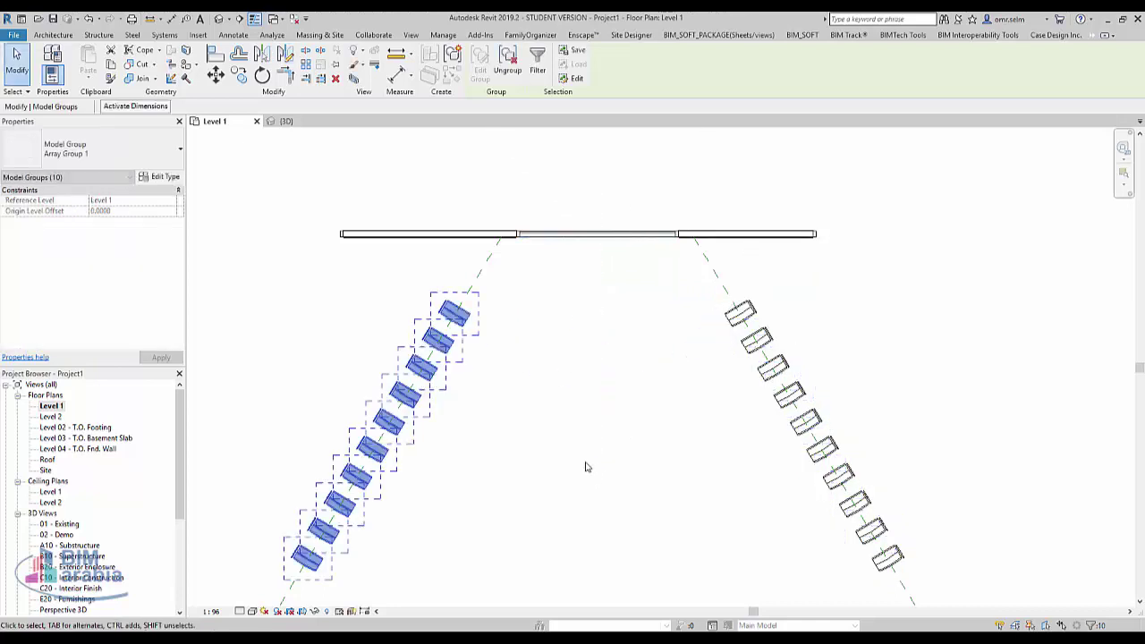
click(534, 404)
click(438, 340)
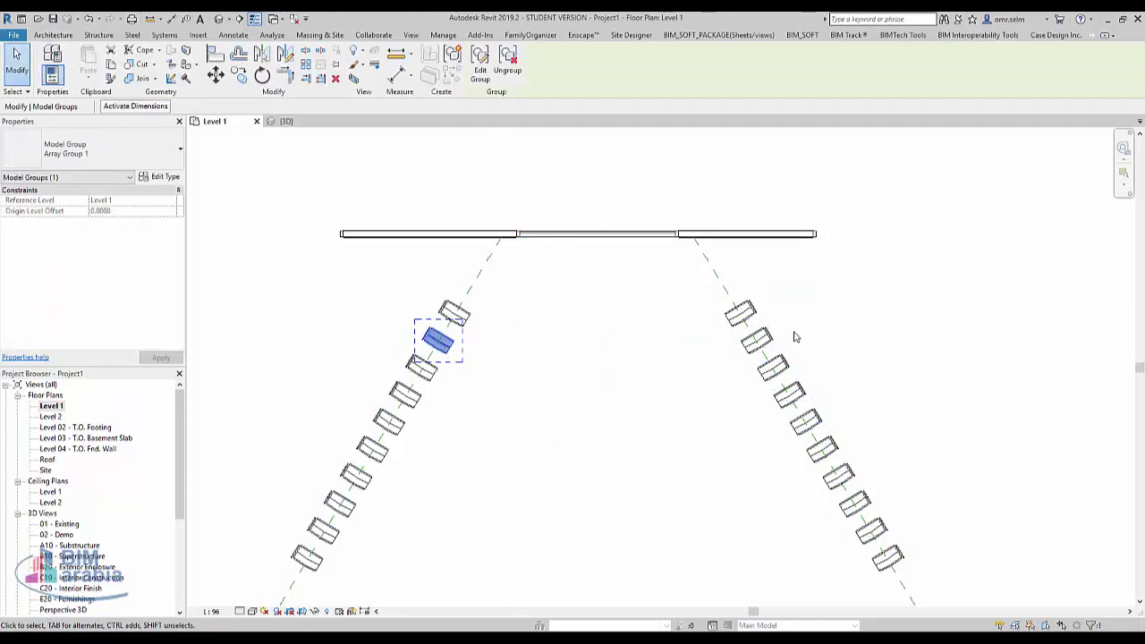
- Undo the mirrored left row and window-select the whole right array with its groups
click(768, 340)
key(ctrl+z)
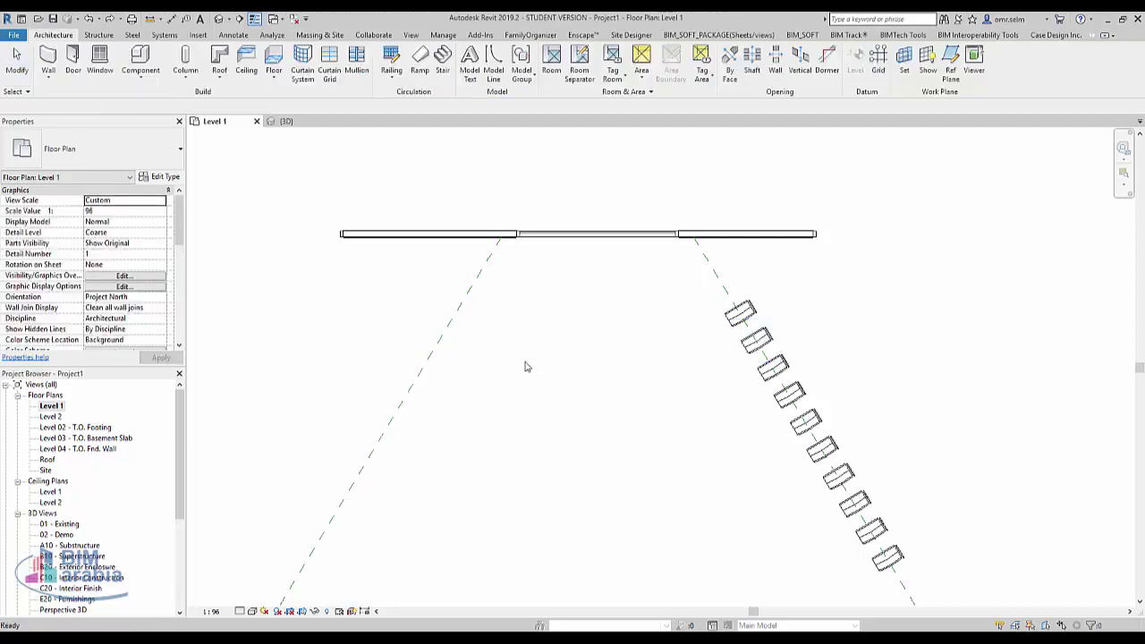
scroll(526, 367, down, 2)
click(765, 489)
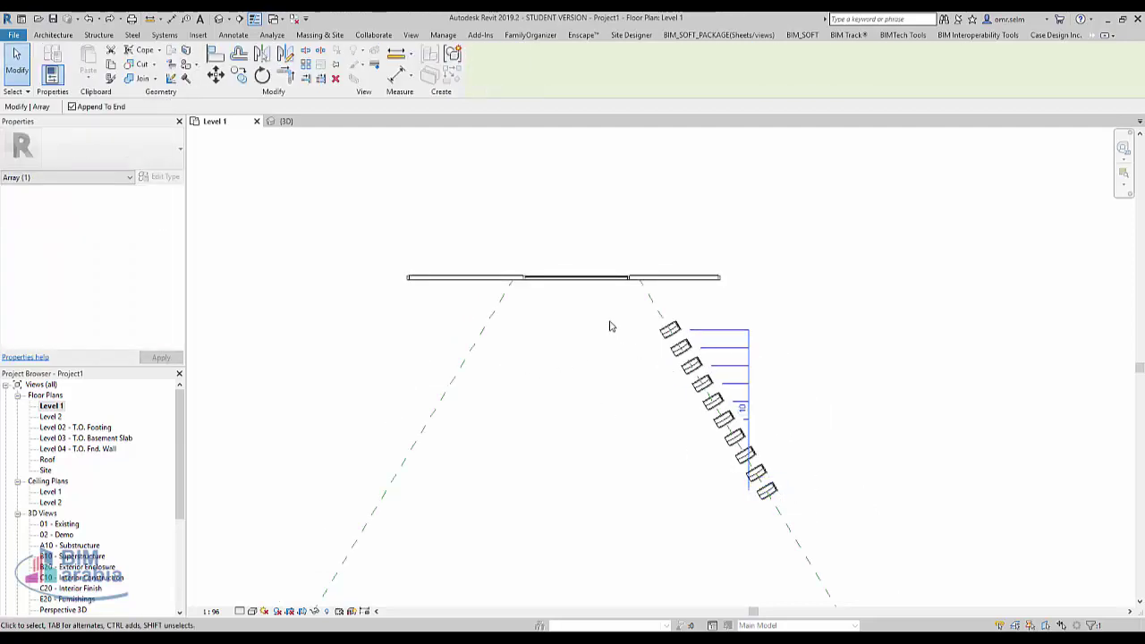
drag(596, 304, 828, 556)
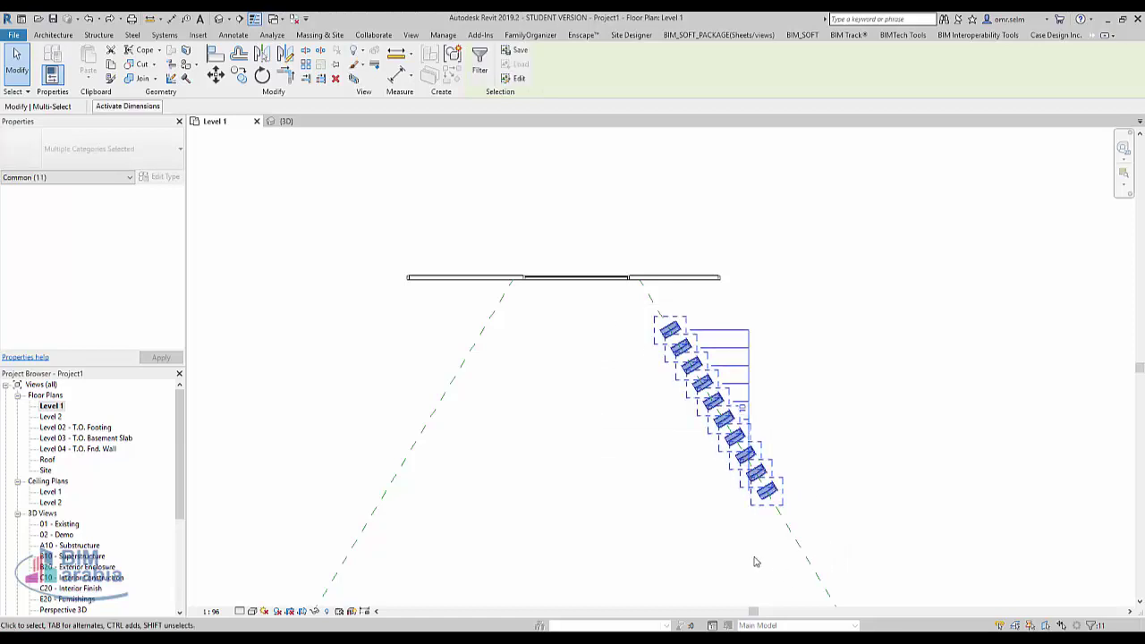
click(125, 178)
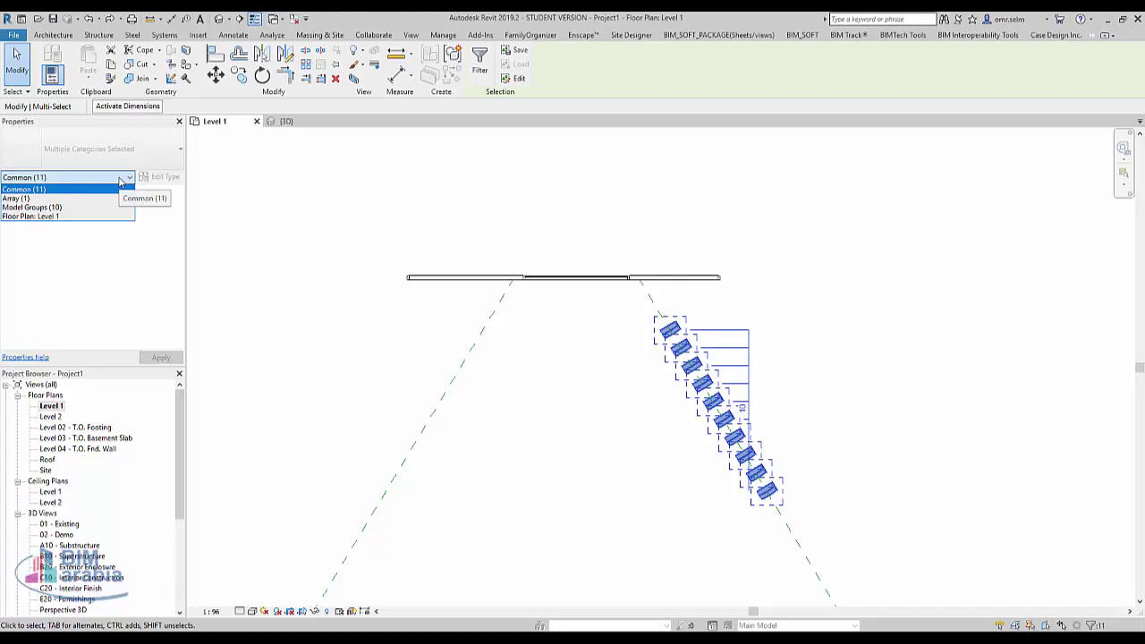
click(121, 182)
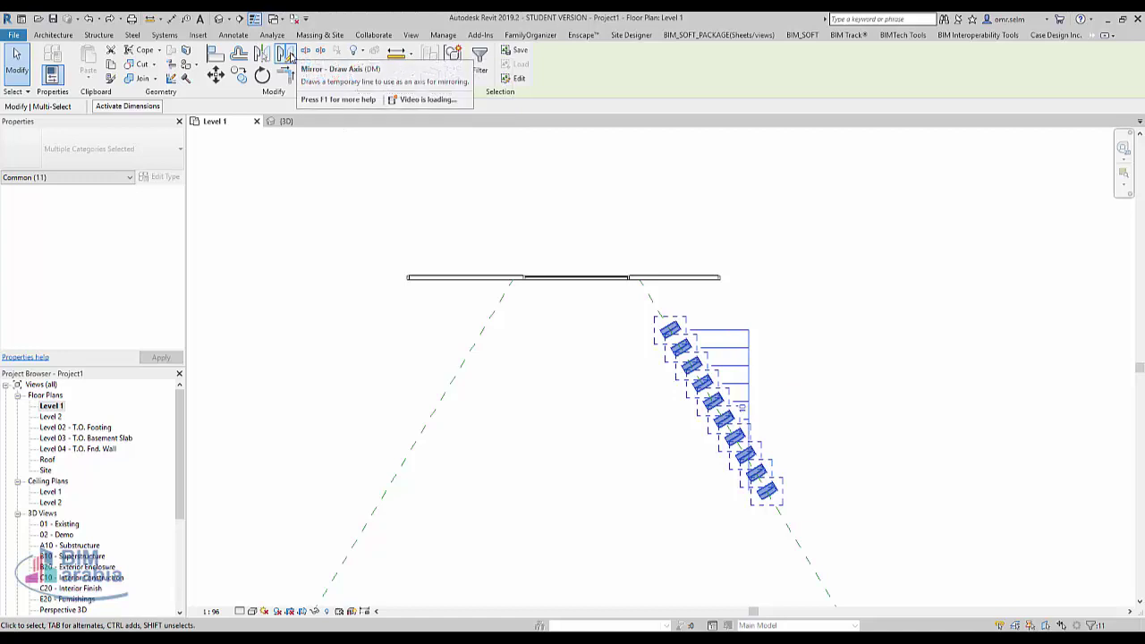
- Mirror a copy of the array about a vertical axis from the curtain wall's centre
click(284, 54)
click(575, 277)
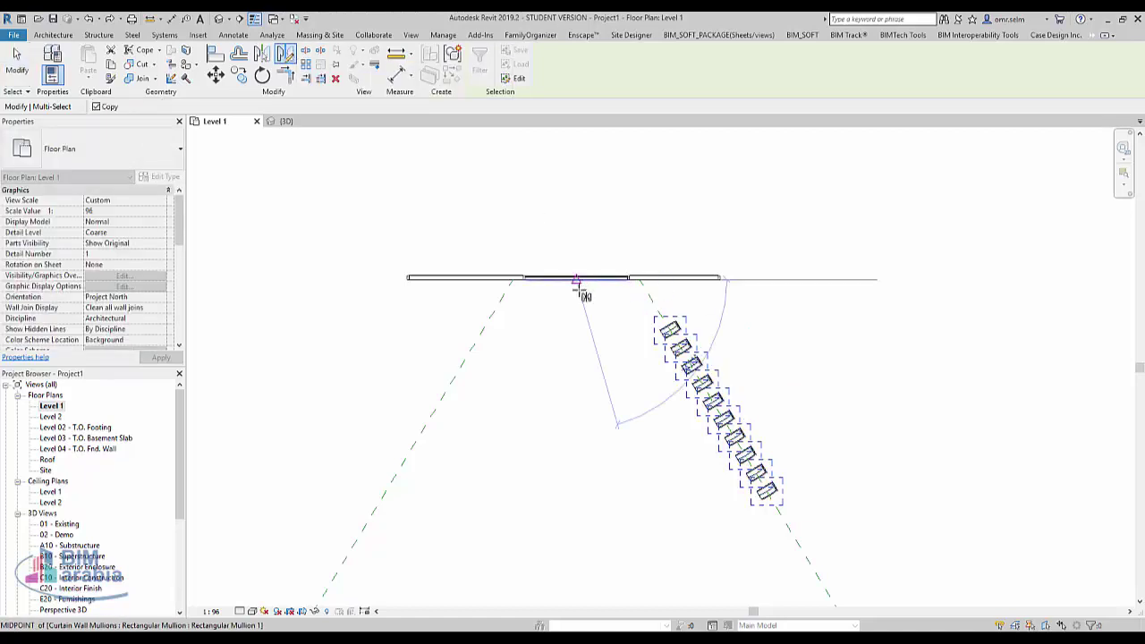
click(576, 559)
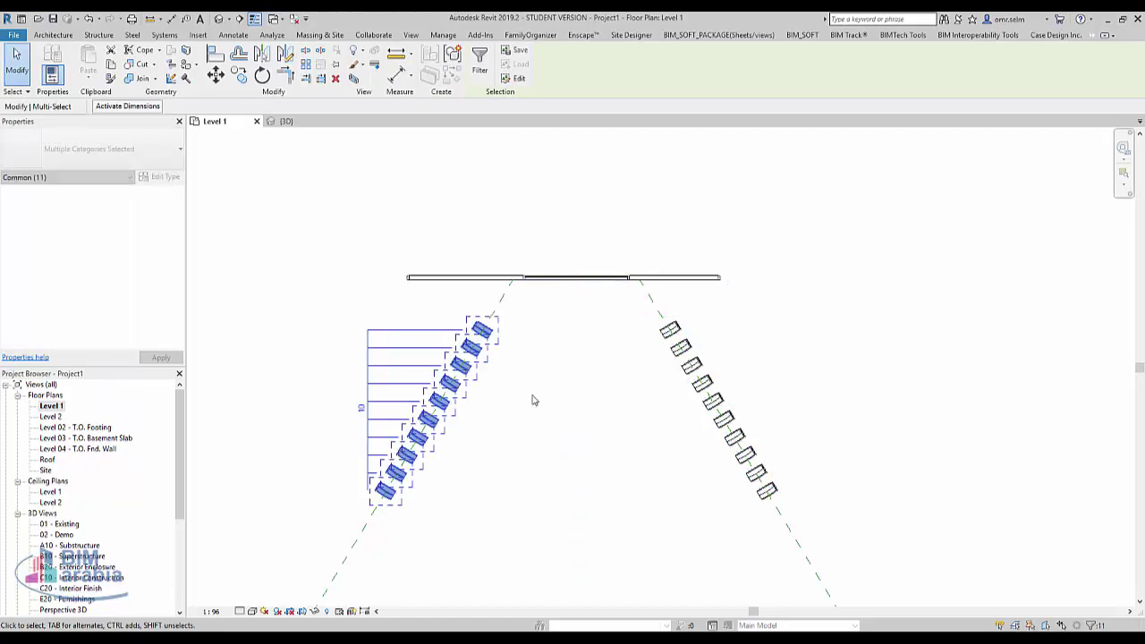
key(Escape)
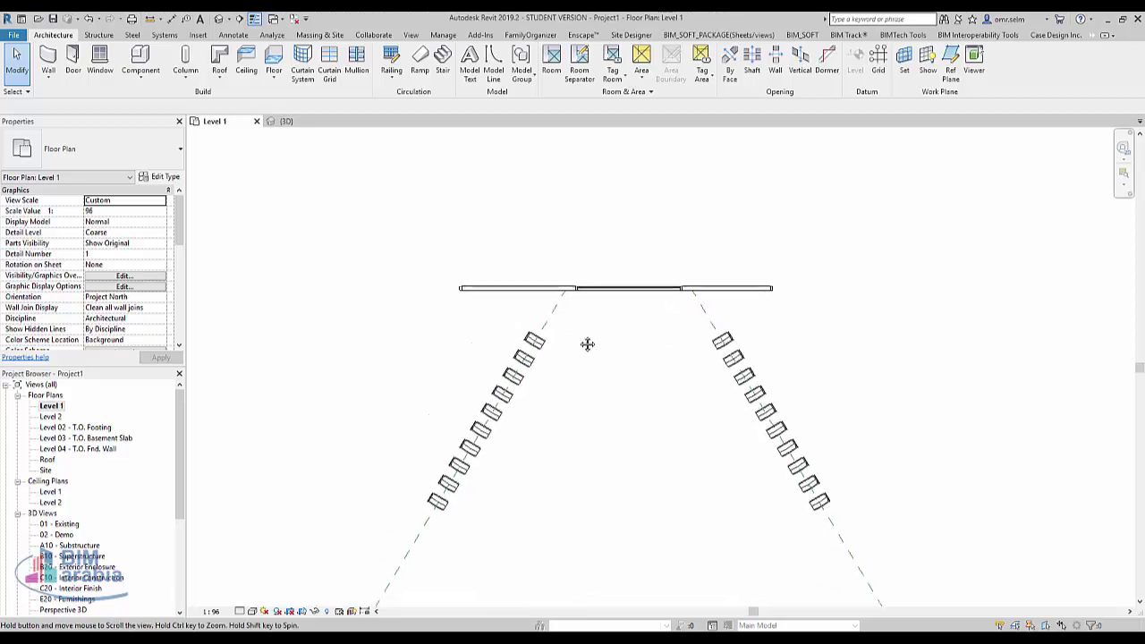
- Extend the right reference plane's top end above the curtain wall to meet the left plane
middle_drag(546, 343, 612, 299)
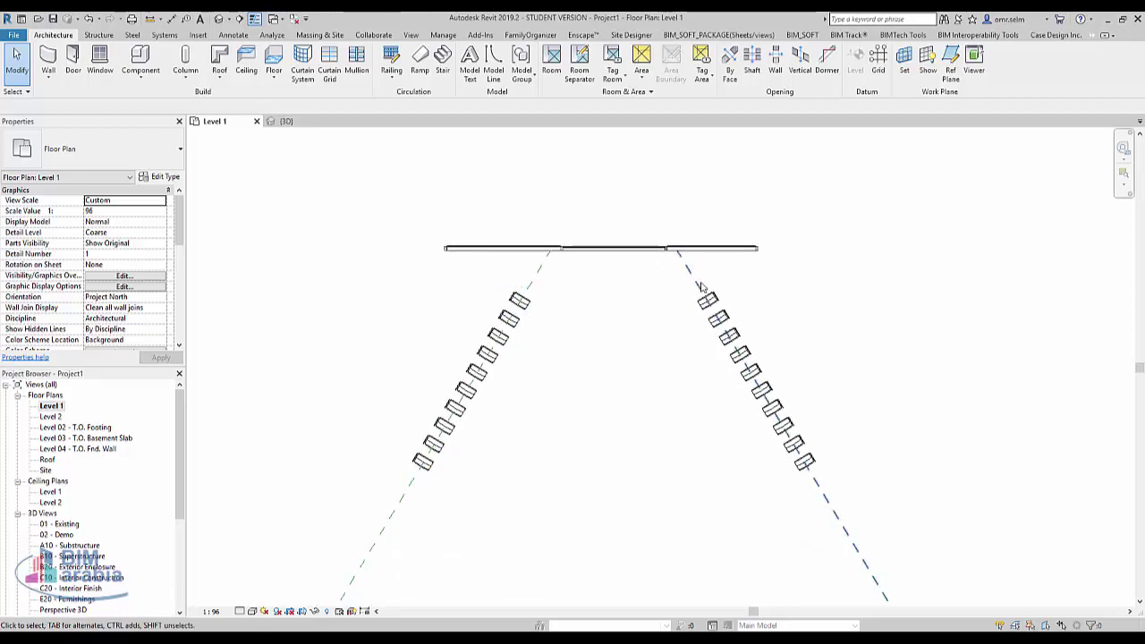
middle_drag(698, 282, 703, 394)
click(698, 386)
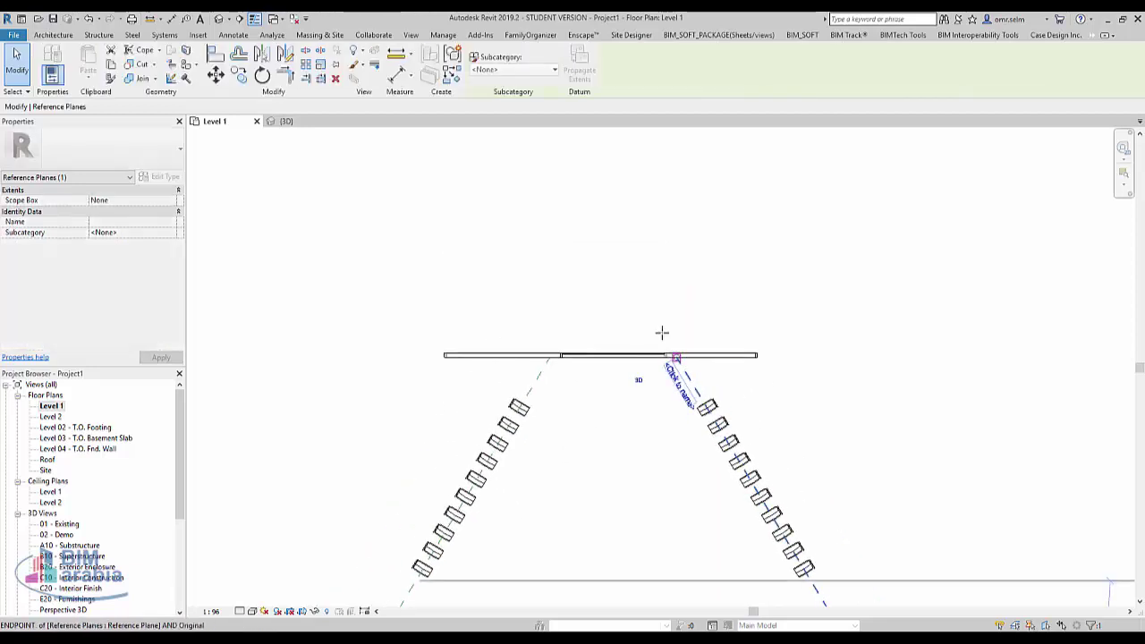
mouse_move(676, 357)
mouse_down()
mouse_move(581, 202)
mouse_move(558, 360)
mouse_move(614, 258)
mouse_up()
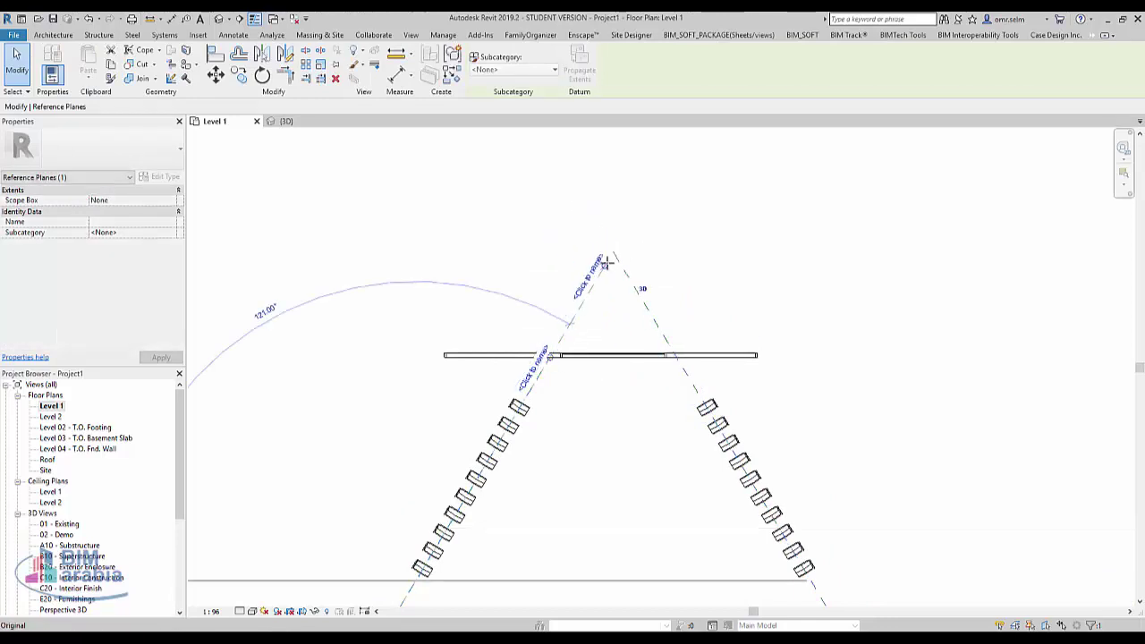
key(Escape)
- Window-select and delete the left row of chairs
middle_drag(674, 417, 643, 315)
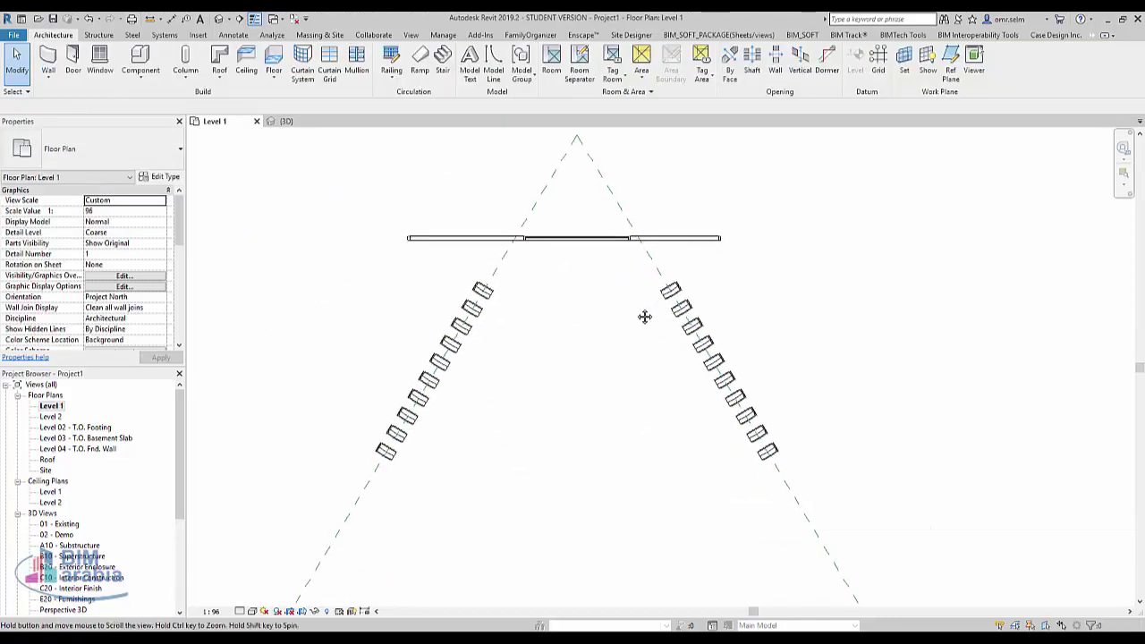
drag(279, 238, 560, 506)
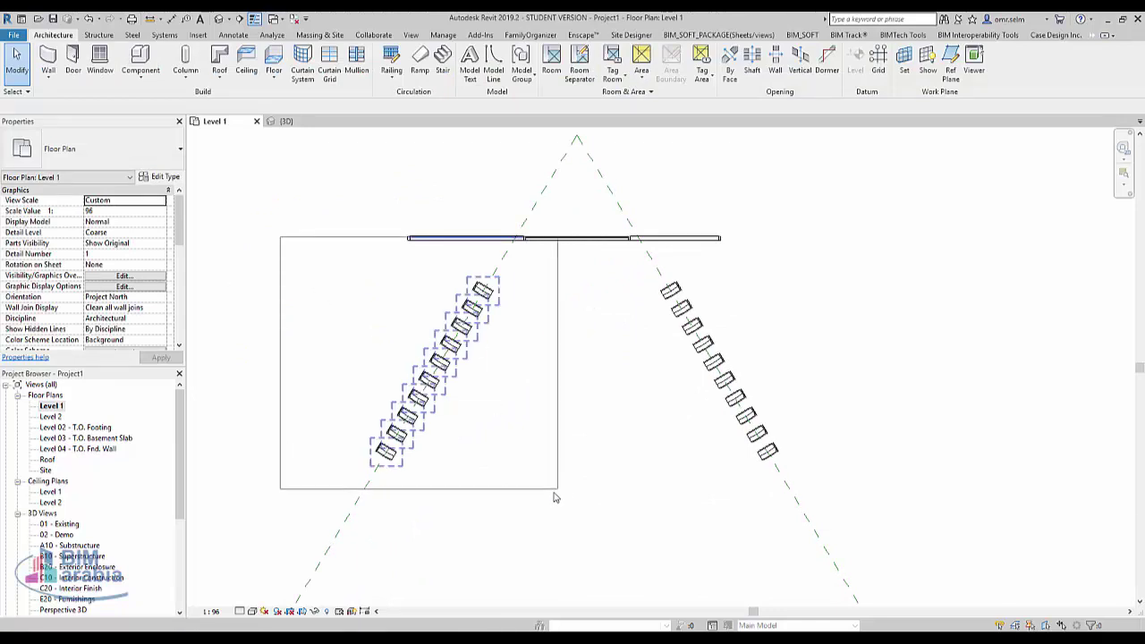
key(Delete)
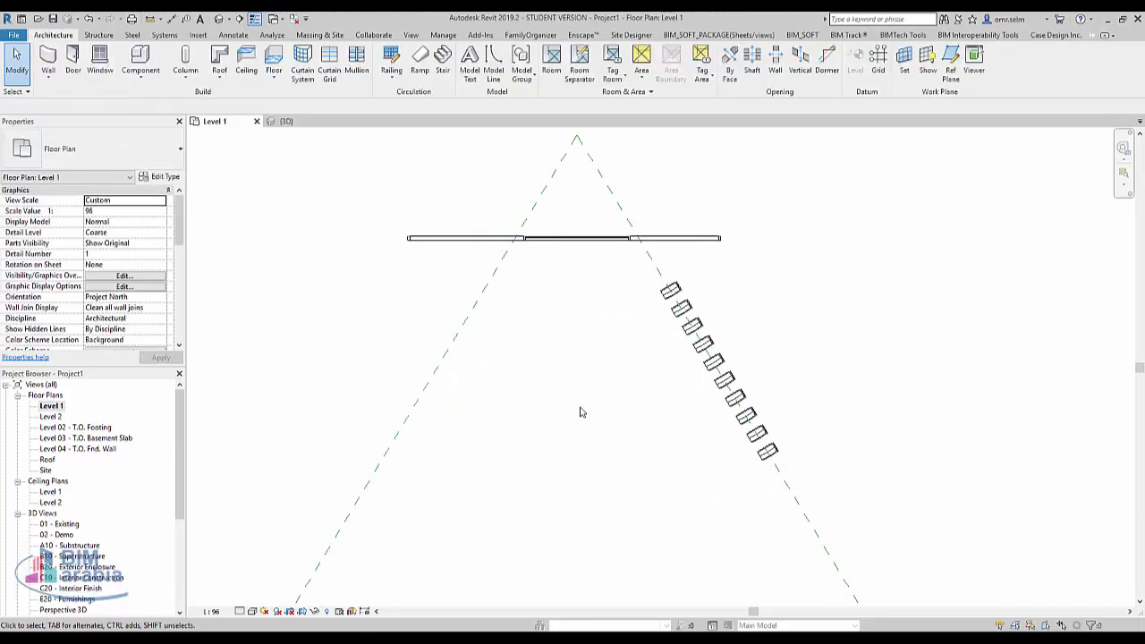
mouse_move(586, 339)
middle_down()
mouse_move(629, 445)
mouse_move(621, 412)
middle_up()
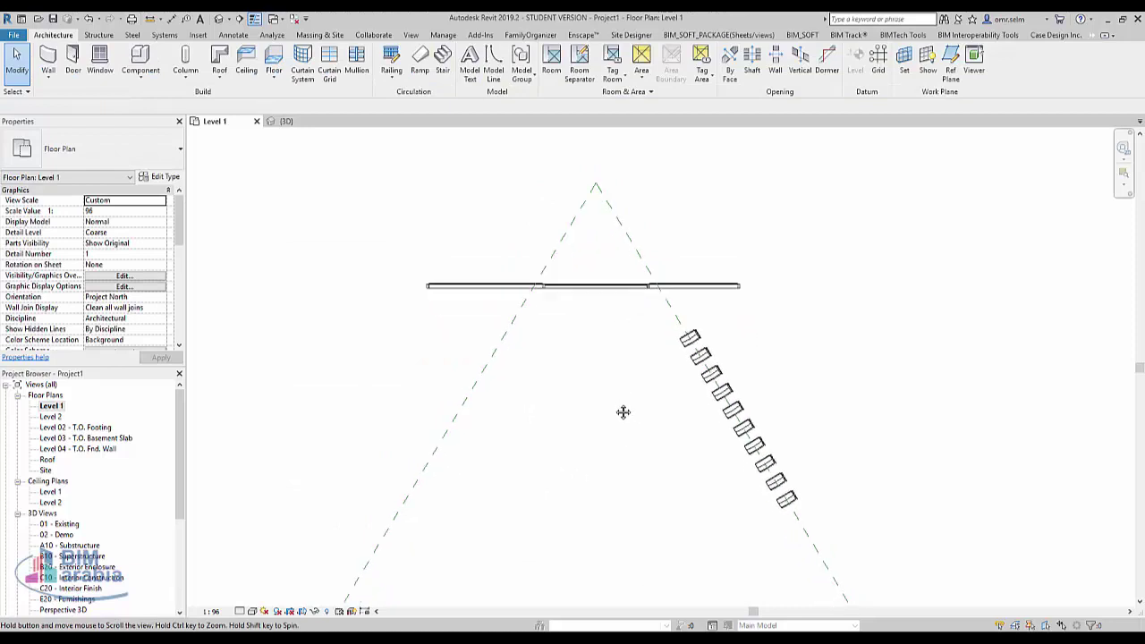
- Radially array the top chair into 5 copies around the apex, spanning right plane to left plane
click(684, 362)
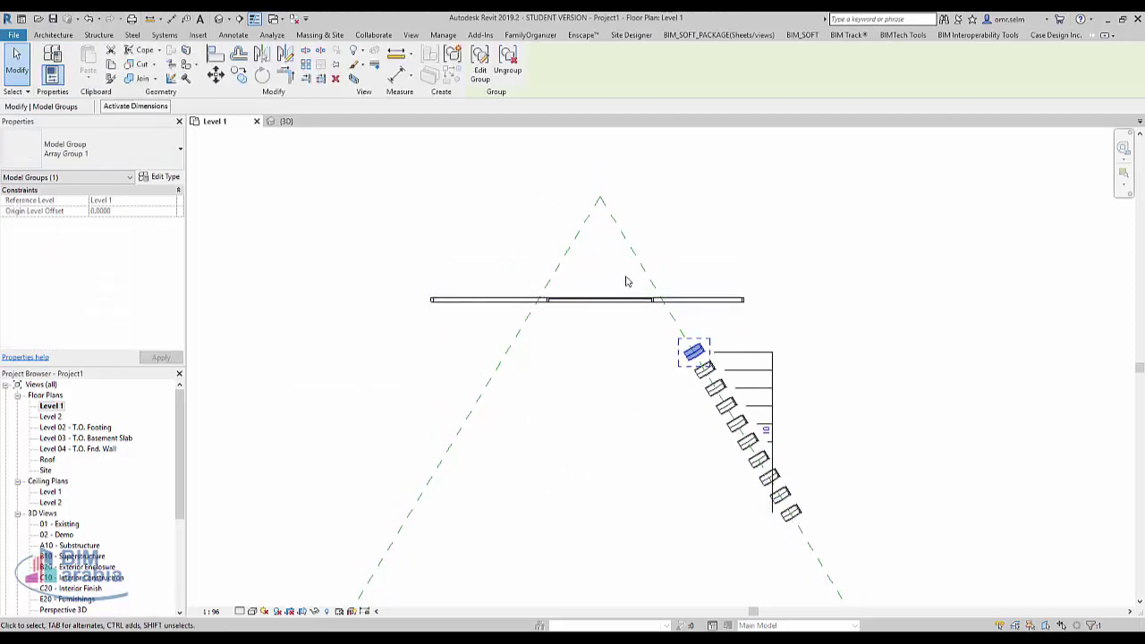
middle_drag(633, 217, 649, 253)
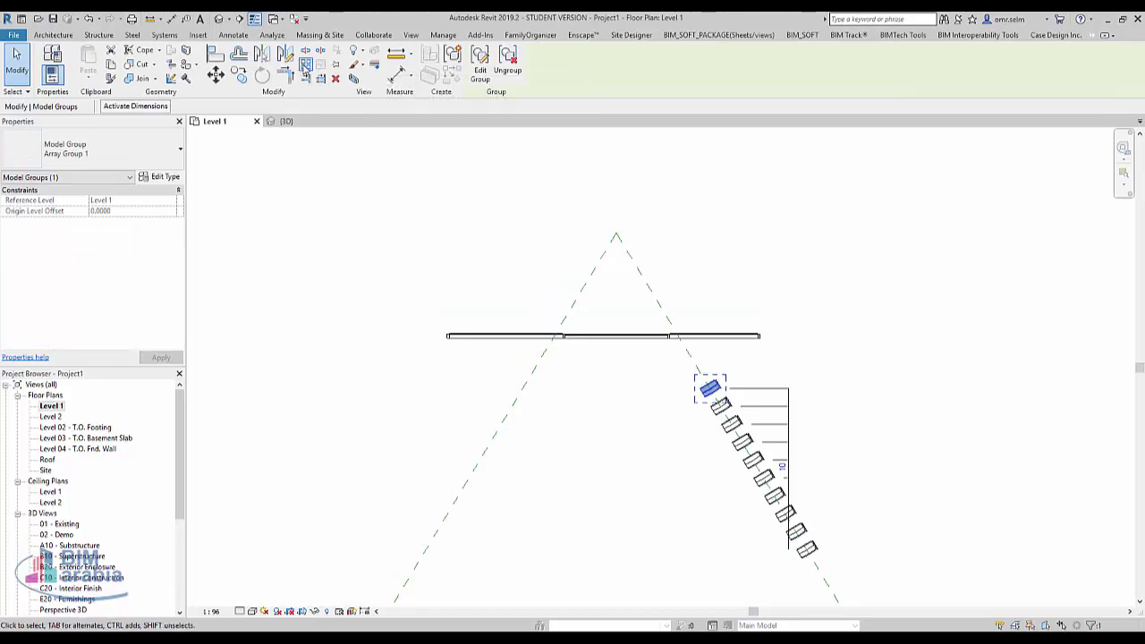
click(306, 65)
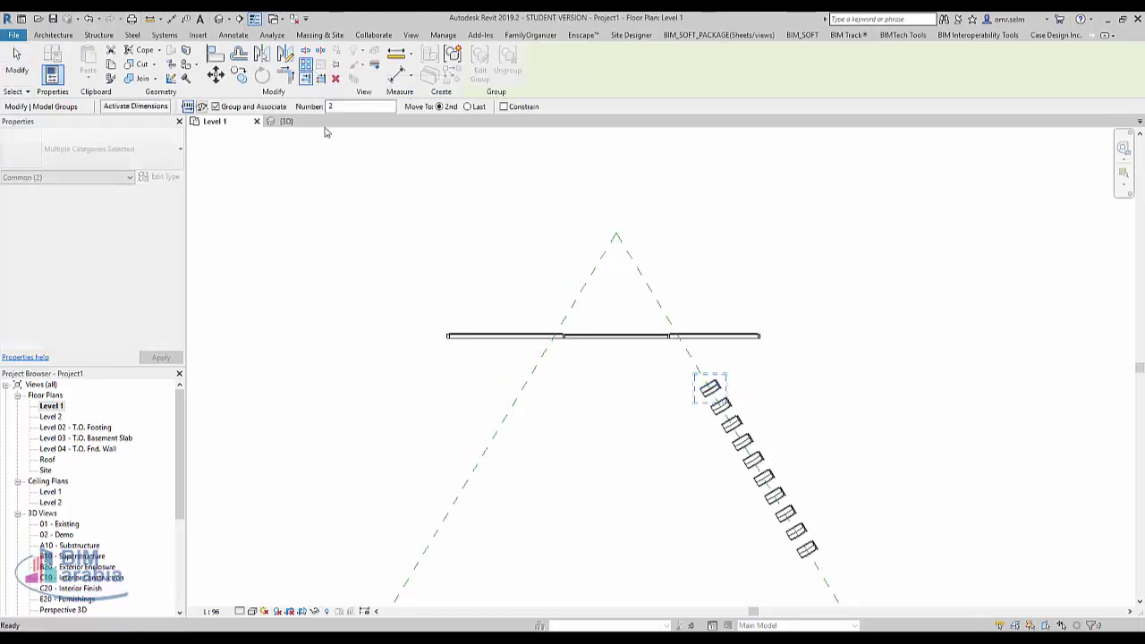
click(201, 107)
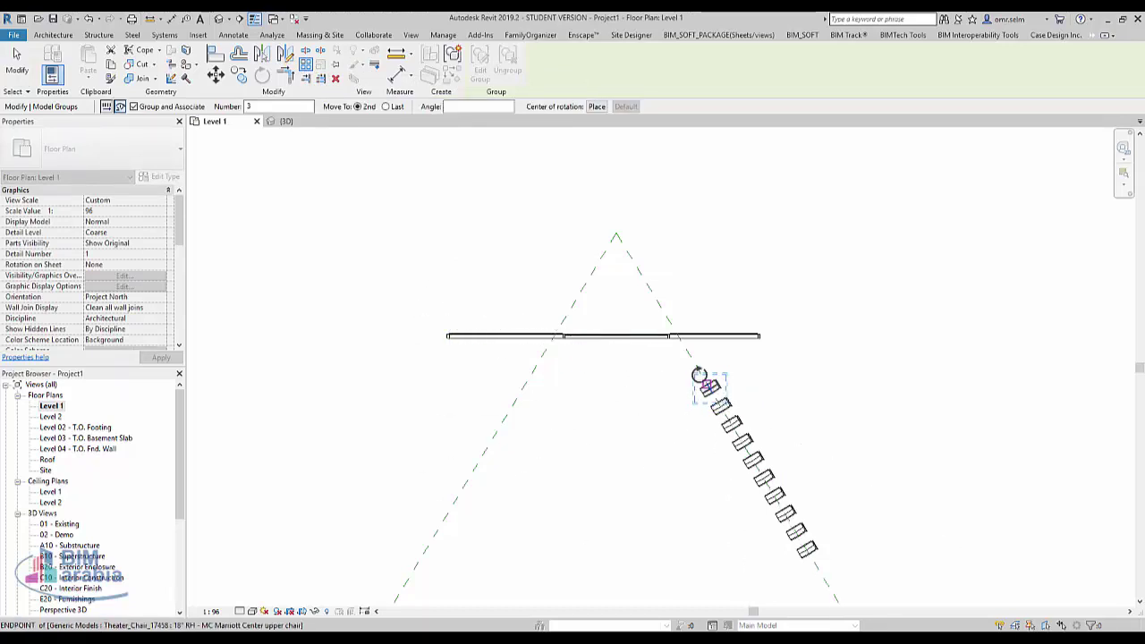
drag(699, 374, 616, 233)
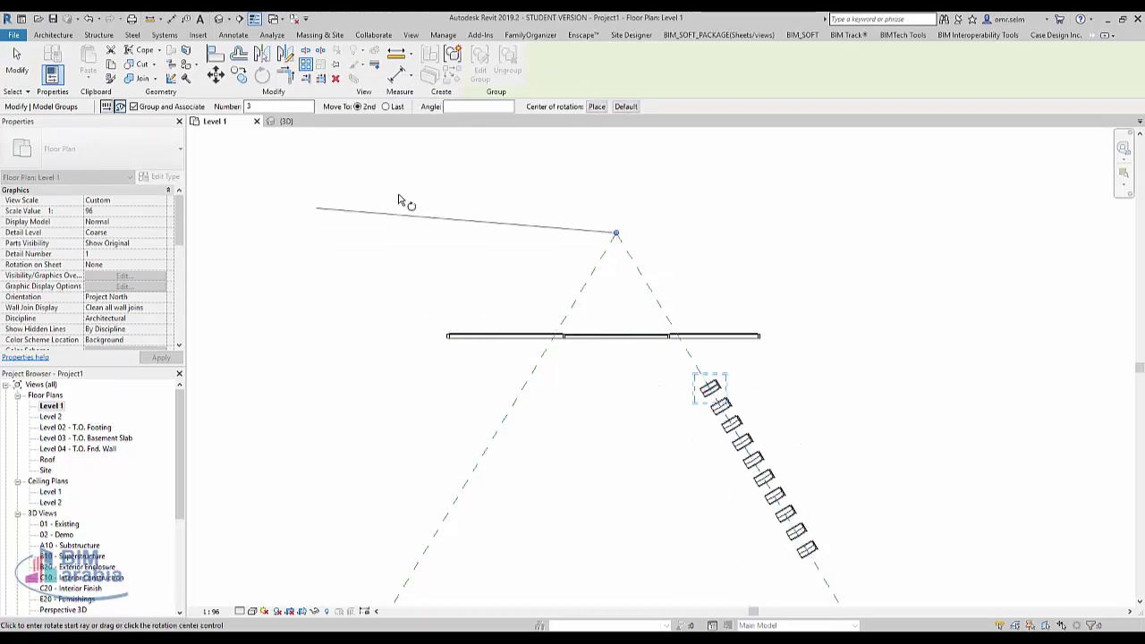
click(385, 107)
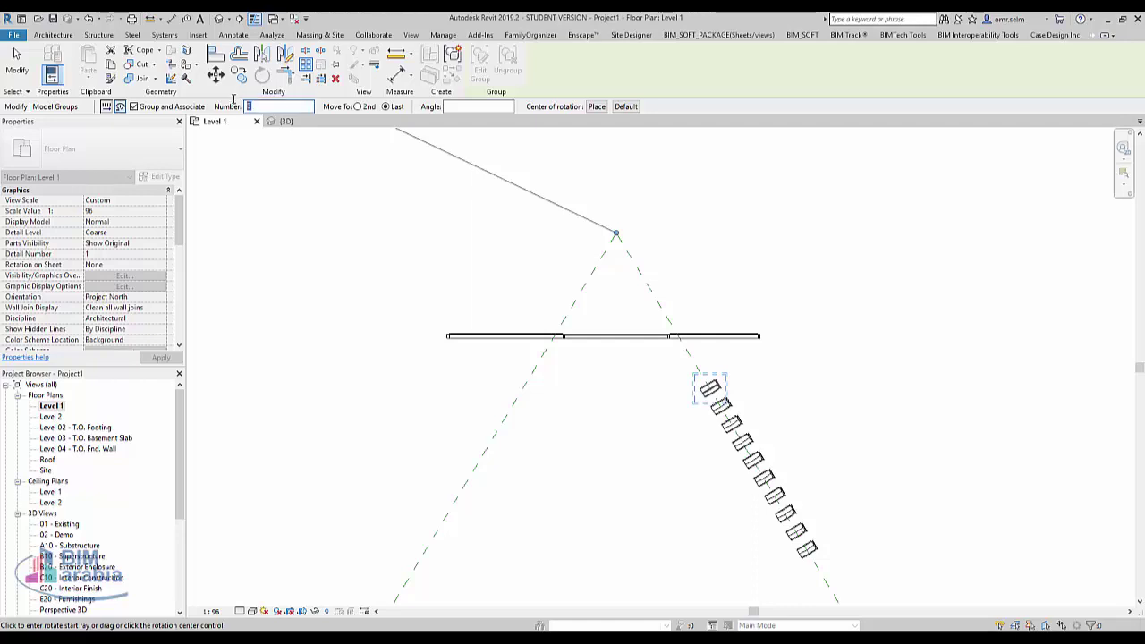
text(5)
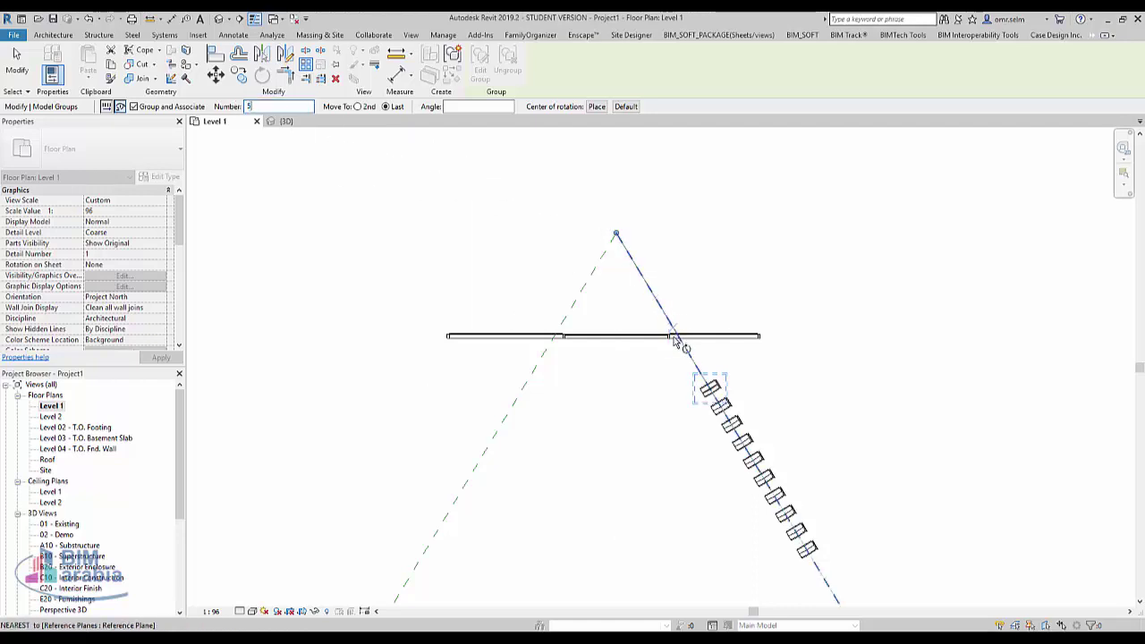
click(689, 359)
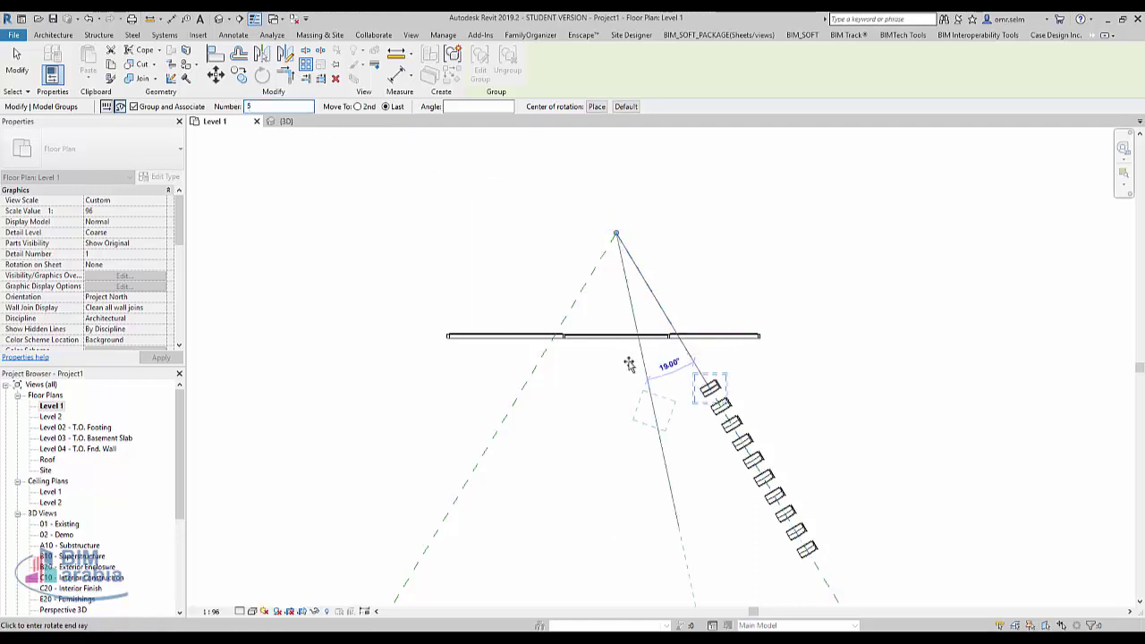
click(537, 367)
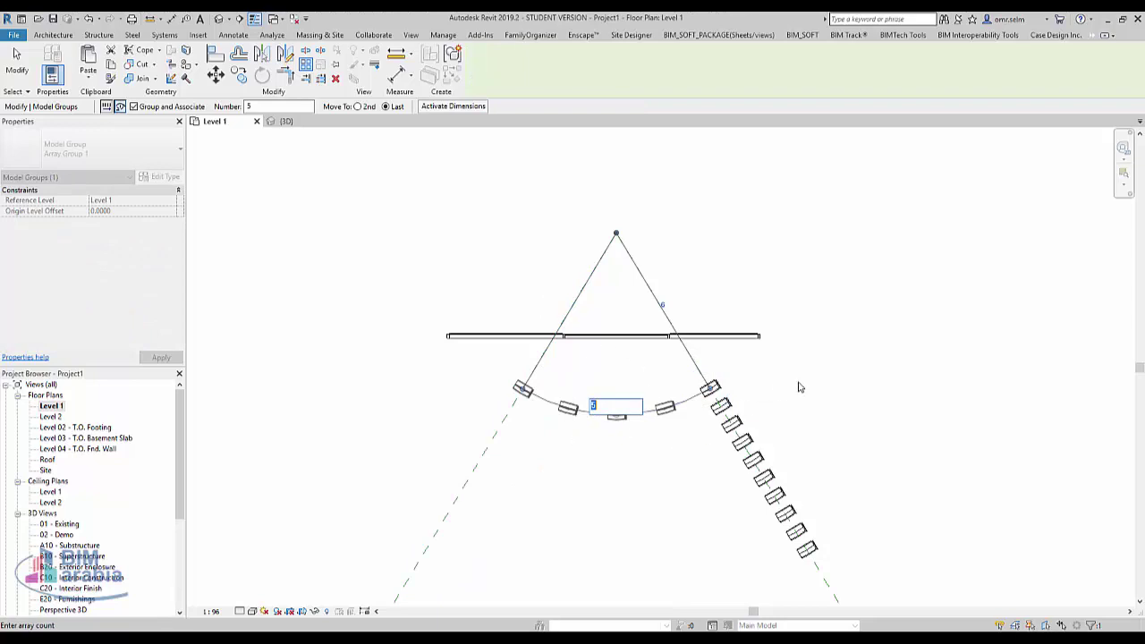
key(Escape)
- Radially array the second chair into 7 copies around the apex between both reference planes
scroll(725, 407, up, 3)
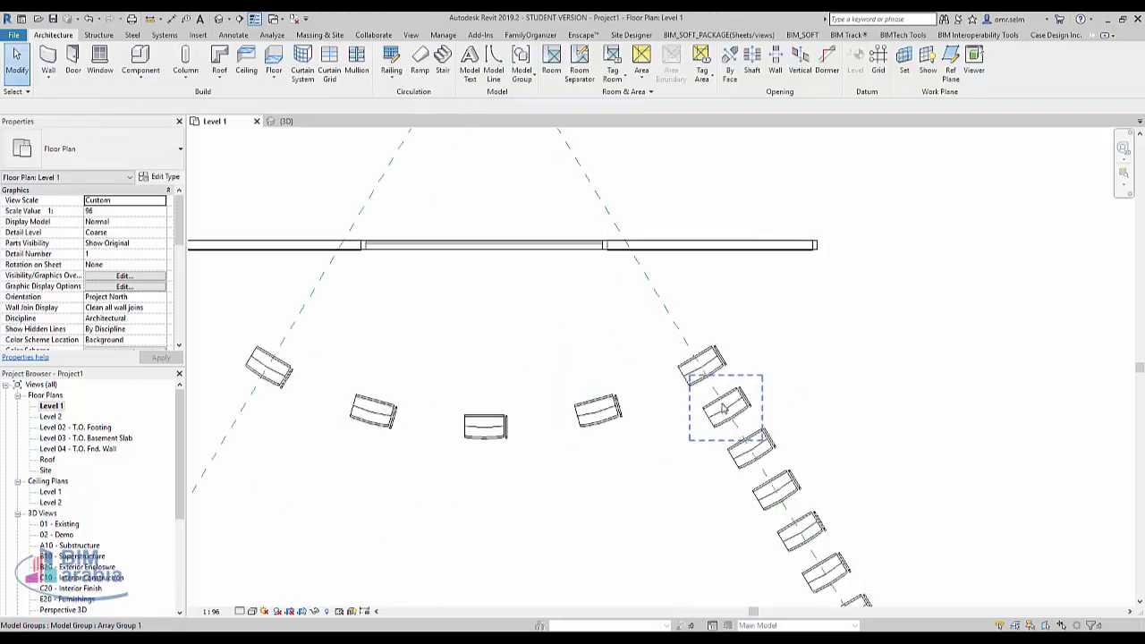
click(725, 407)
scroll(816, 433, down, 3)
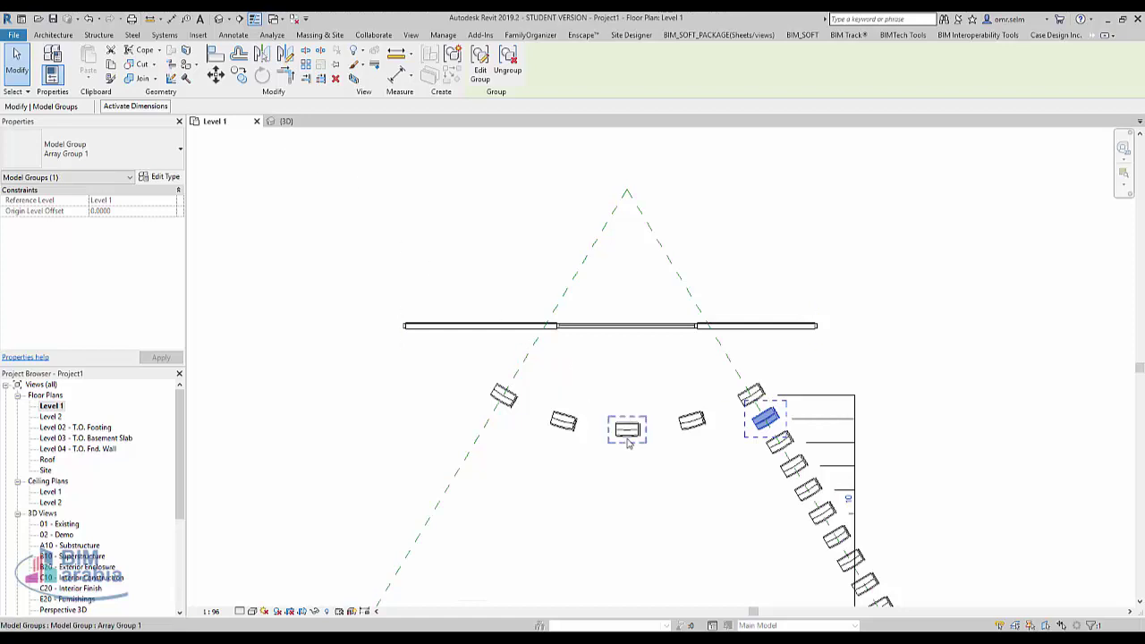
click(305, 65)
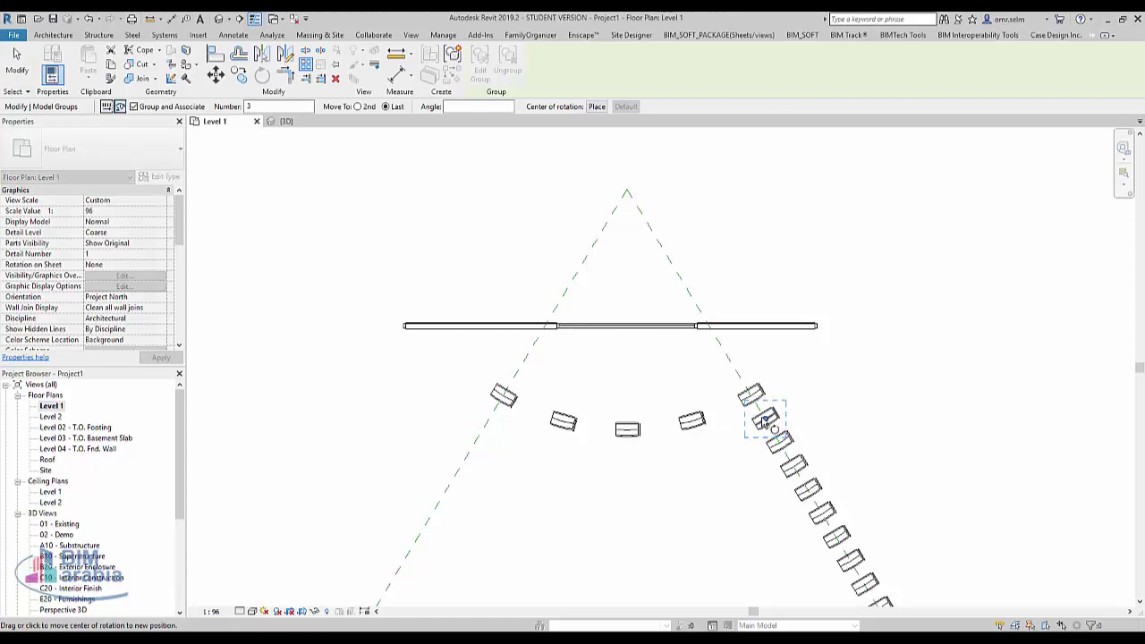
drag(668, 254, 630, 190)
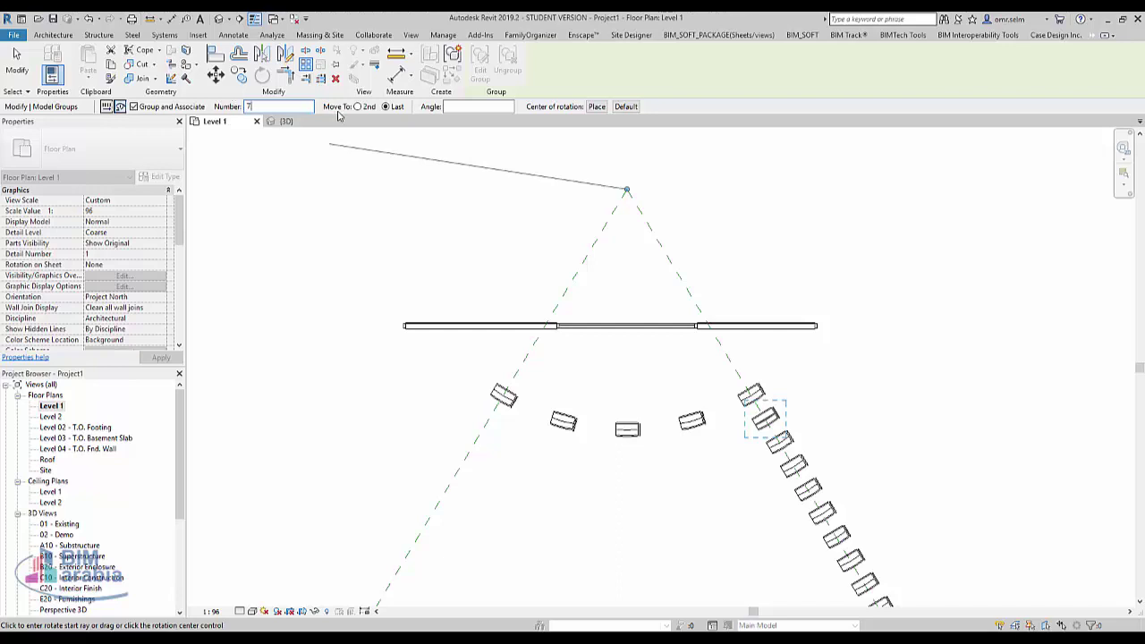
click(736, 376)
click(525, 366)
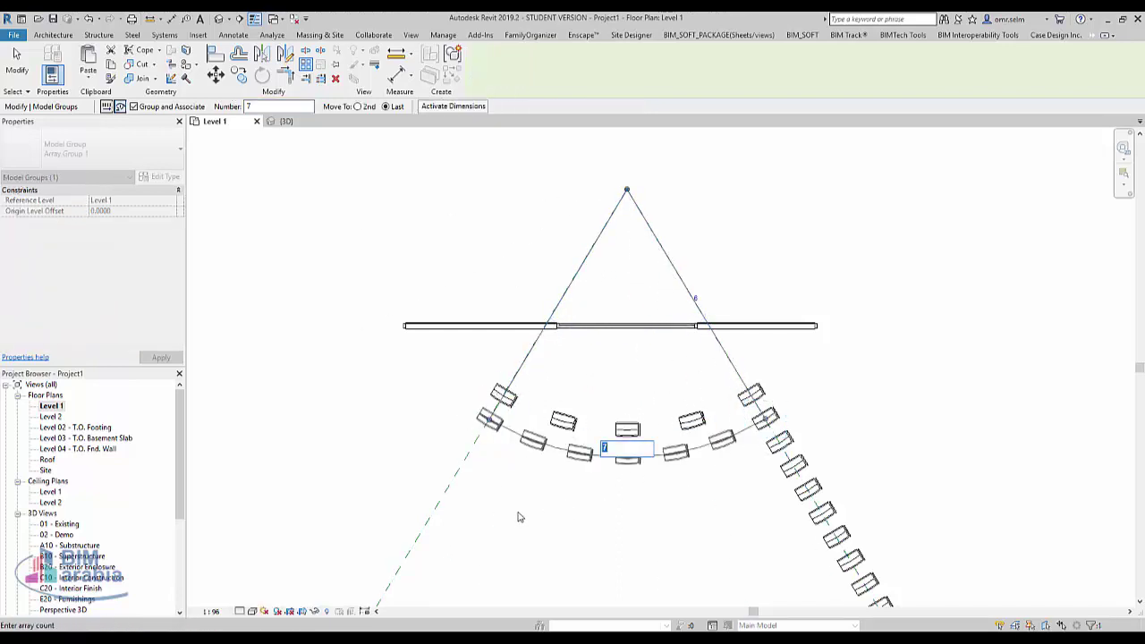
key(Return)
key(Escape)
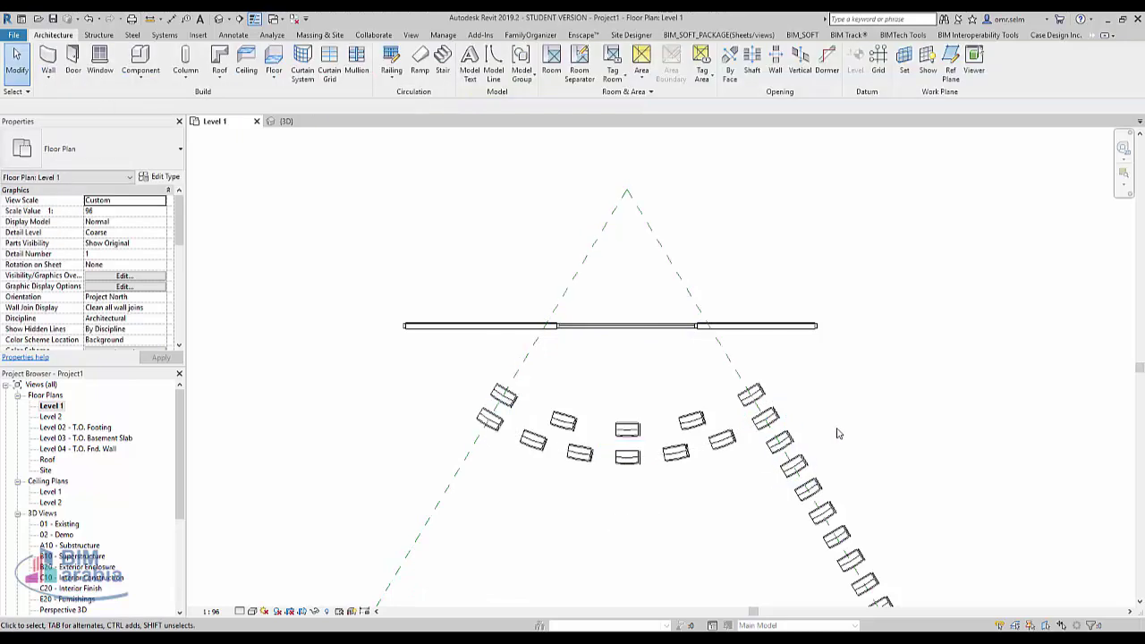
scroll(748, 504, down, 2)
scroll(665, 329, down, 2)
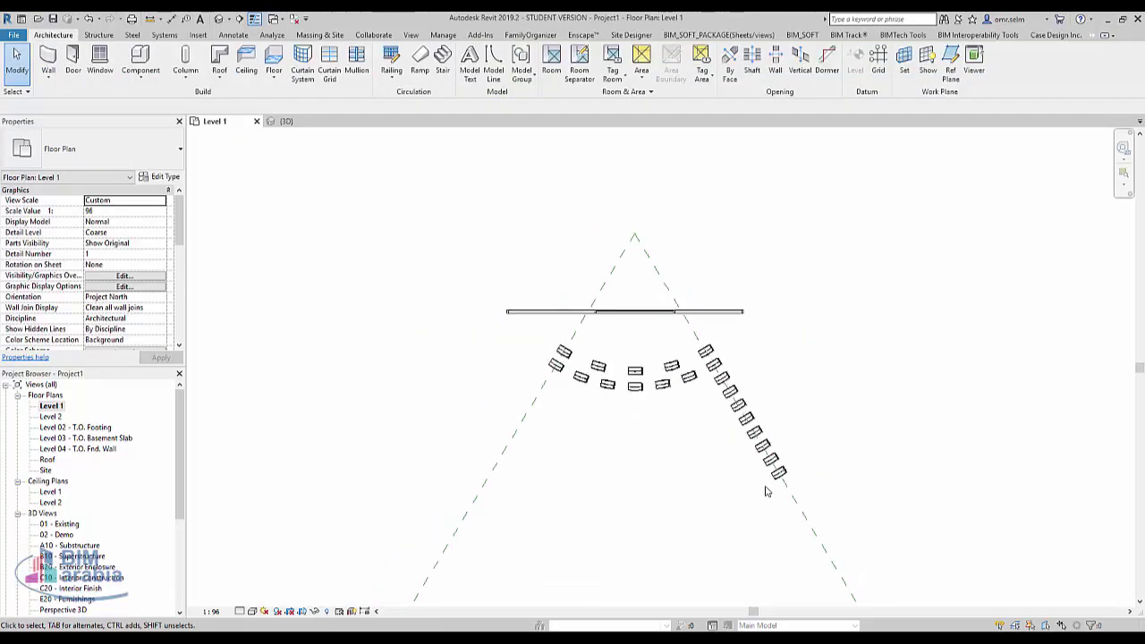
mouse_move(769, 492)
middle_down()
mouse_move(741, 417)
mouse_move(676, 536)
middle_up()
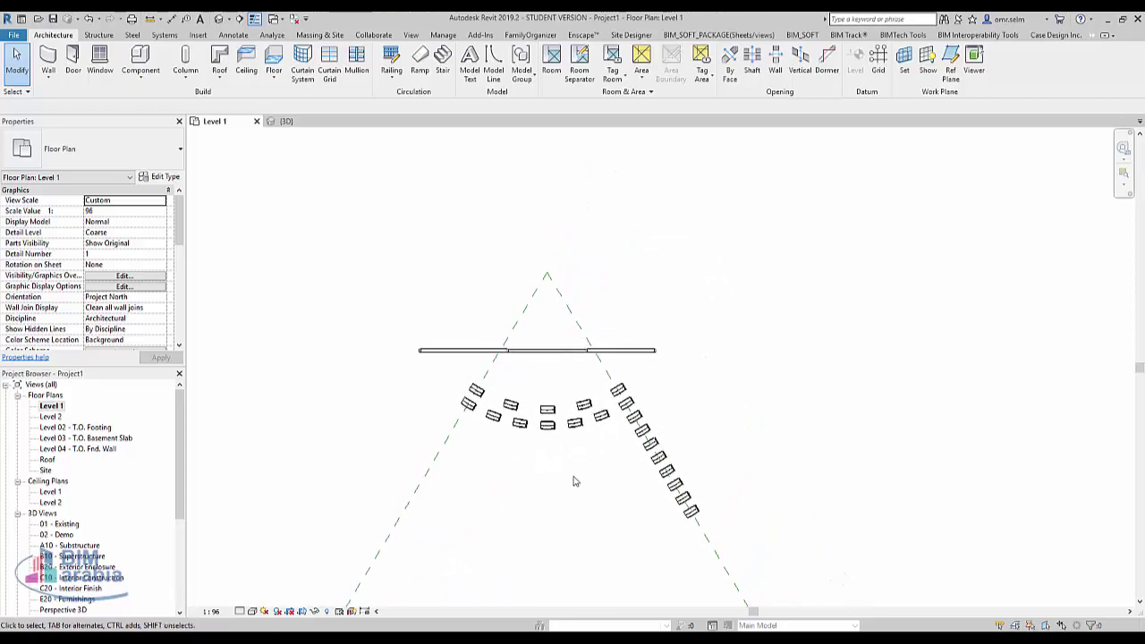